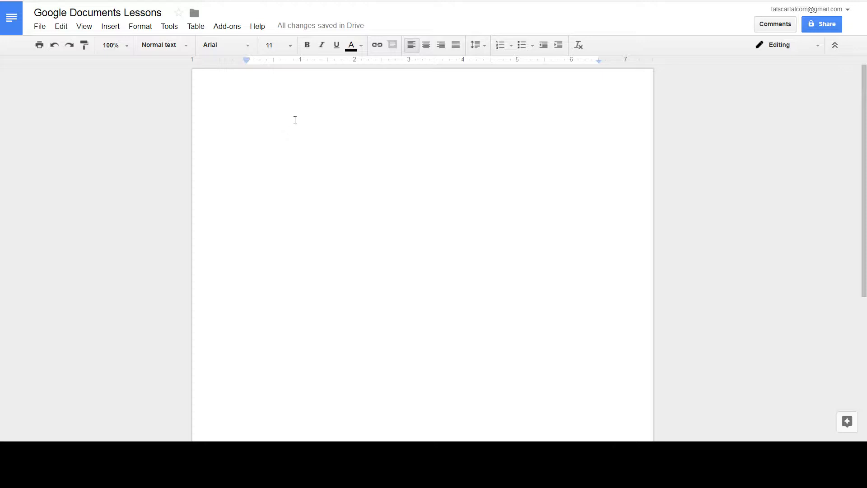
Centre the first line of the blank document and set its font size to 36.
key("ctrl+shift+e")
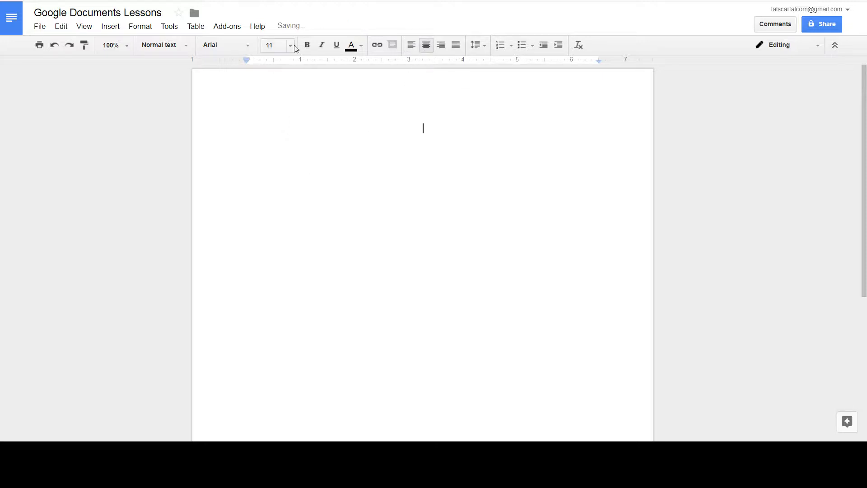
left_click(294, 45)
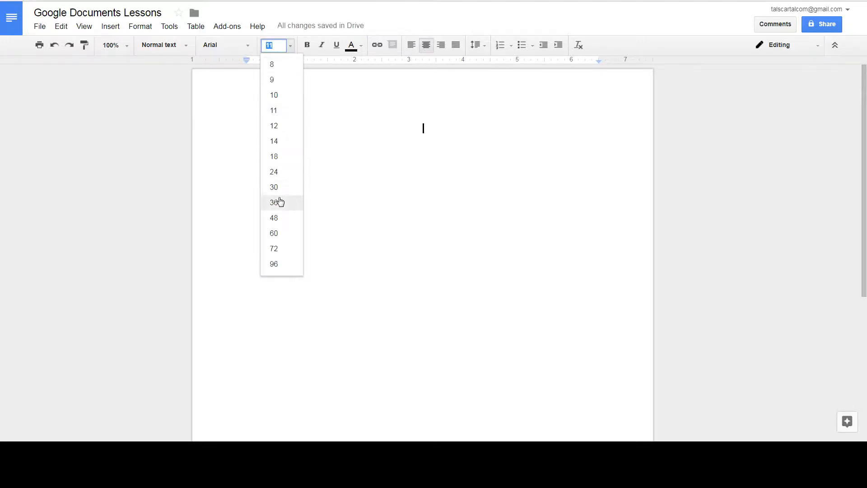
left_click(280, 202)
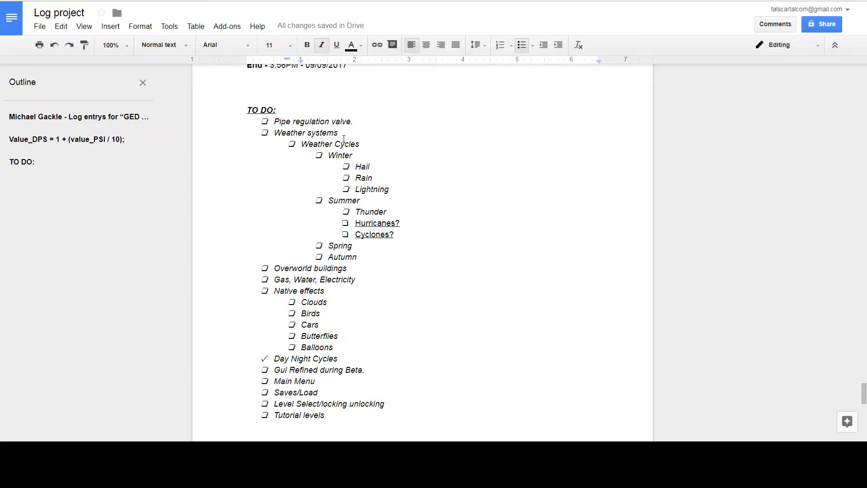
scroll(323, 139, "up", 1)
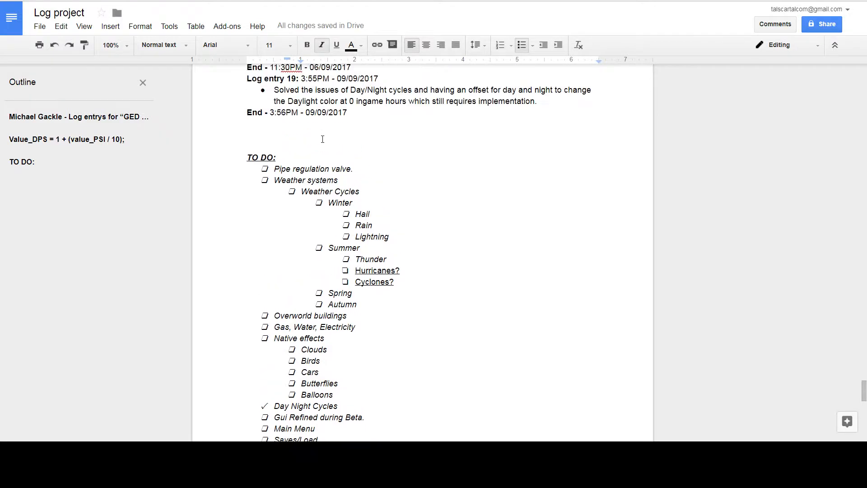
scroll(323, 139, "up", 2)
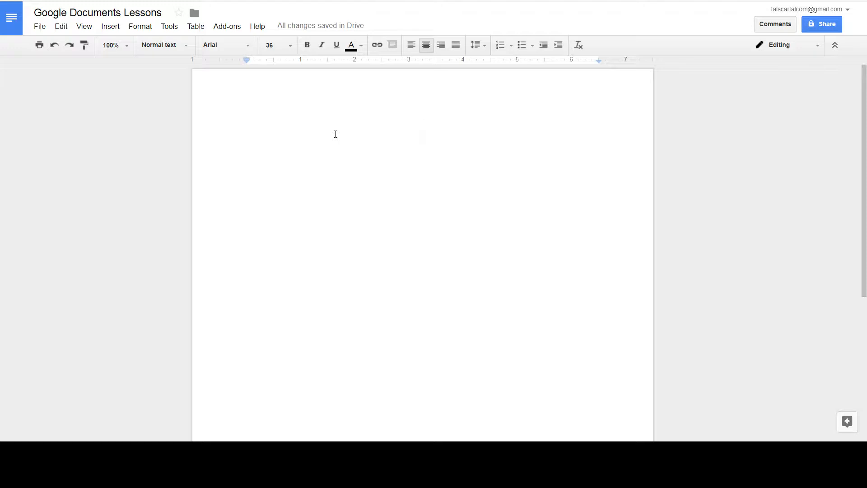
type("GAme")
key("BackSpace")
key("BackSpace")
key("BackSpace")
key("BackSpace")
key("BackSpace")
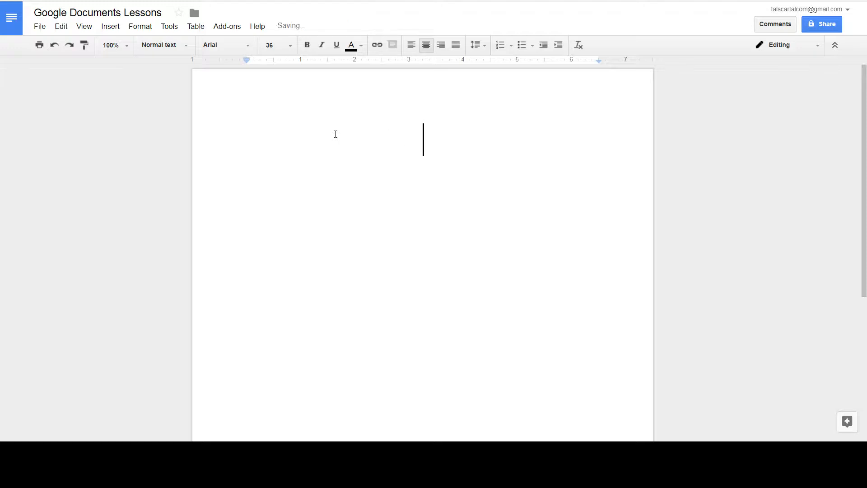
Enter the title "Game GDD" and start a new paragraph two lines below it.
type("Game GDD")
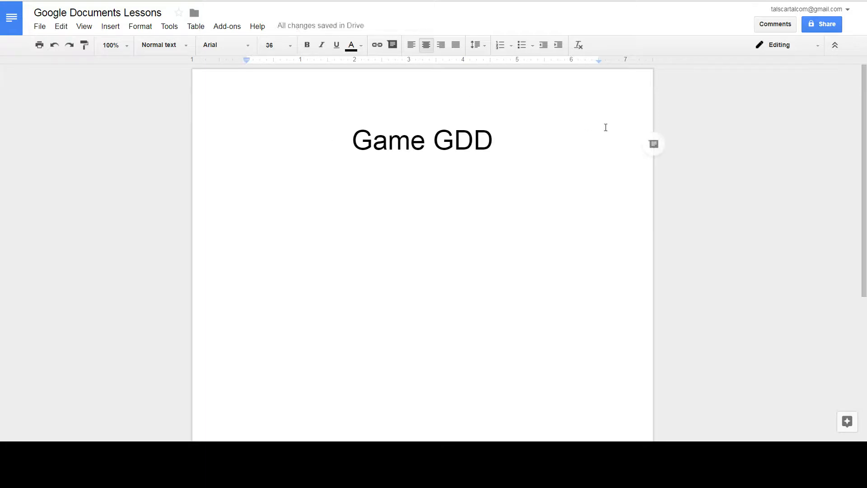
key("Return")
key("Return")
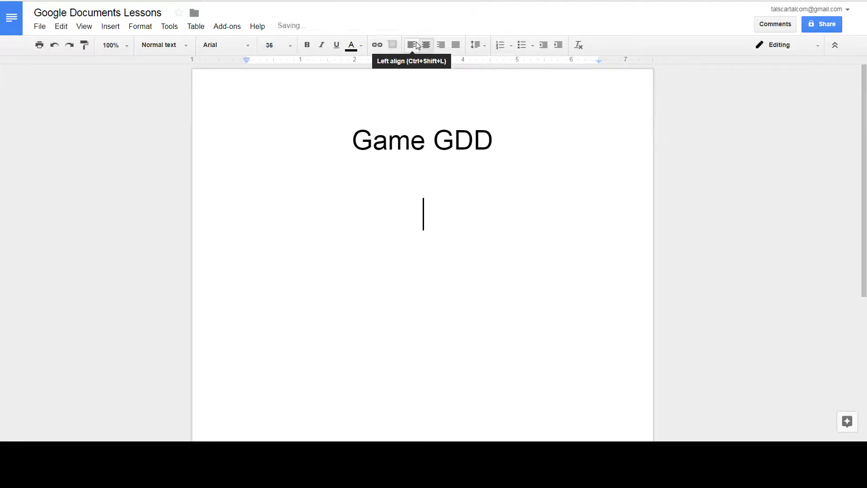
Left-align the new paragraph below the title and set its font size to 12.
left_click(416, 42)
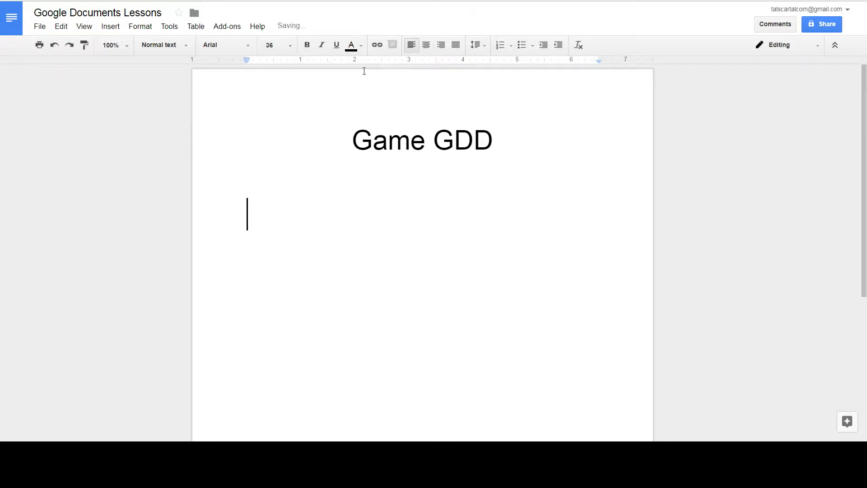
left_click(291, 45)
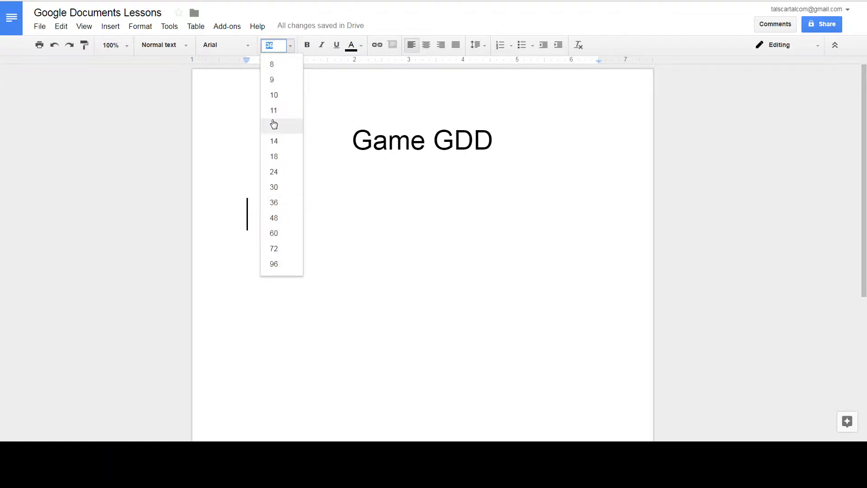
left_click(273, 123)
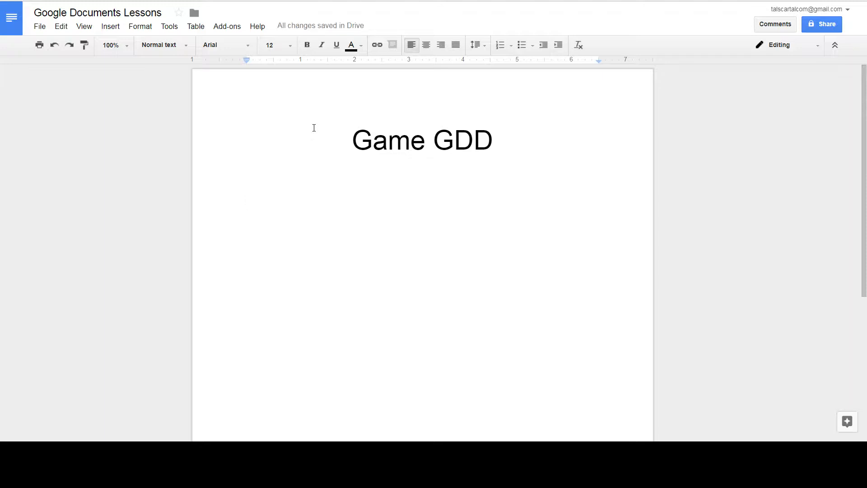
Add the lines "Version history:" and "Page of Contents:" below the title, ending with a new line.
type("Version hi")
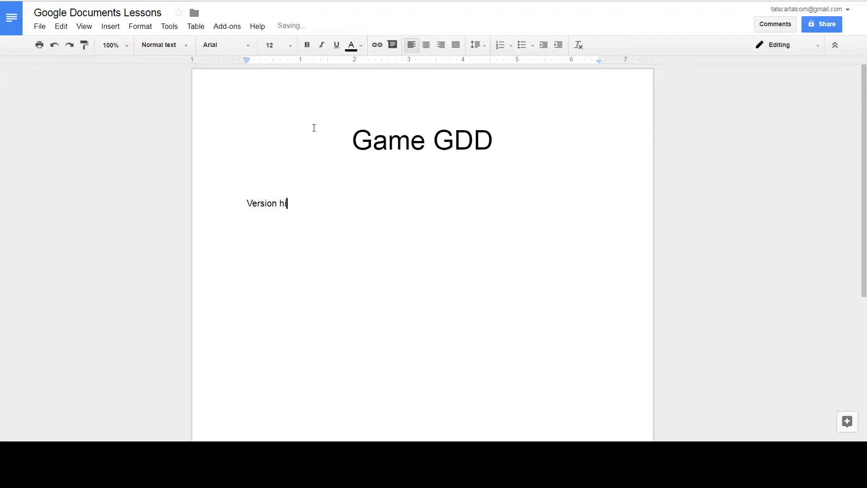
type("story:")
key("Return")
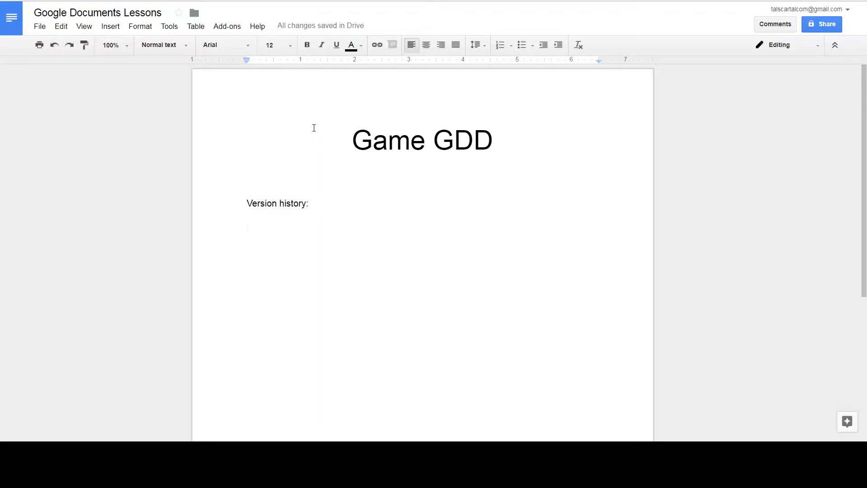
type("O")
key("BackSpace")
type("Page o")
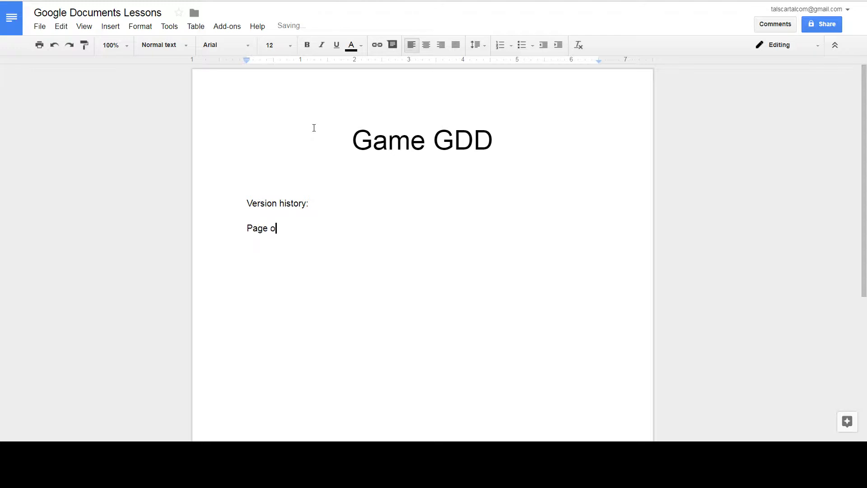
type("f Contents:")
key("Return")
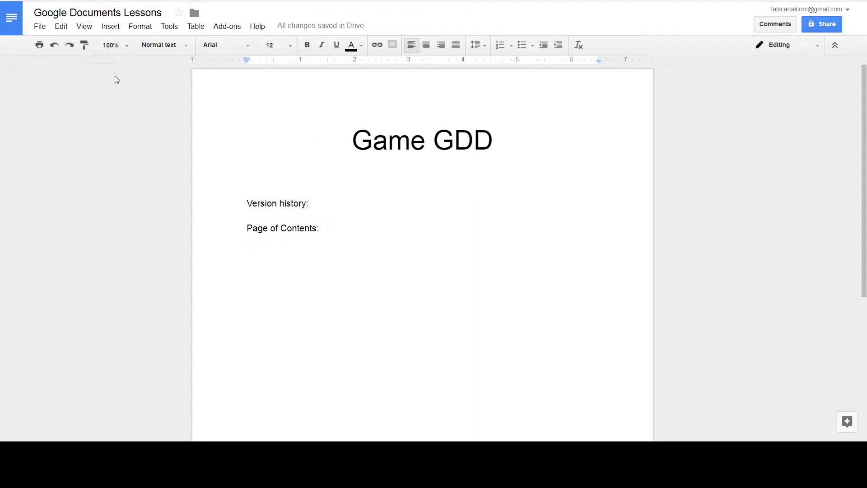
Insert a table of contents with page numbers below the "Page of Contents:" line.
left_click(117, 29)
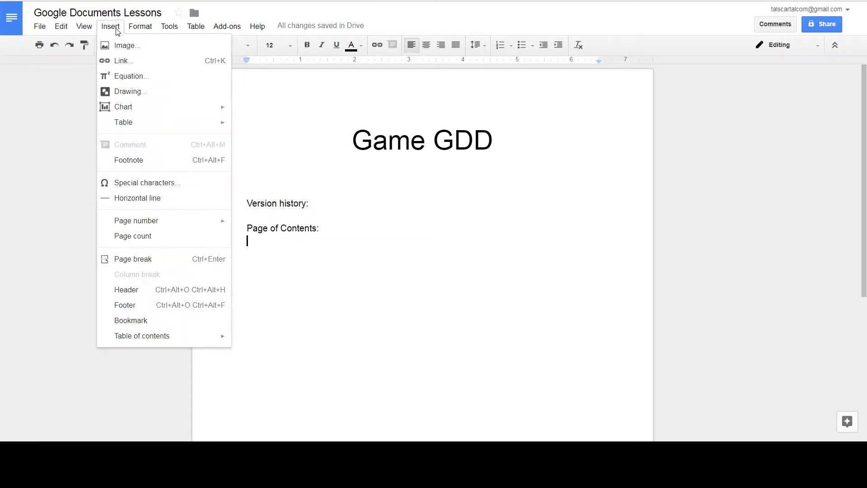
mouse_move(174, 341)
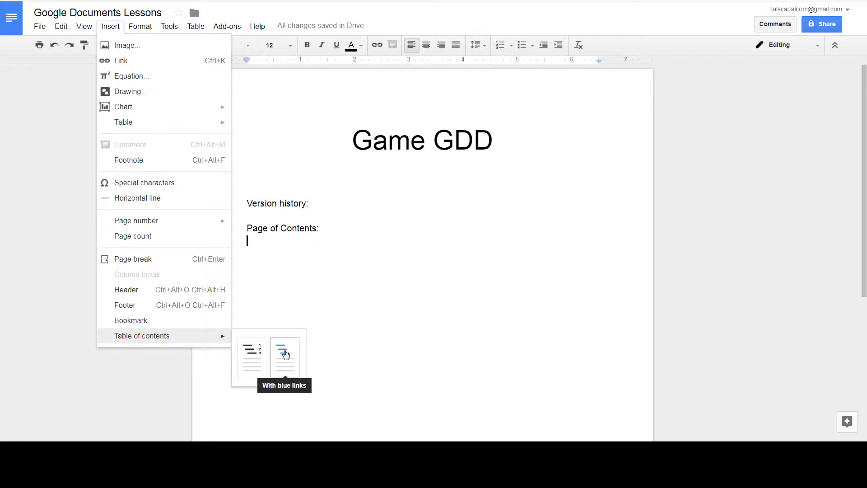
left_click(259, 354)
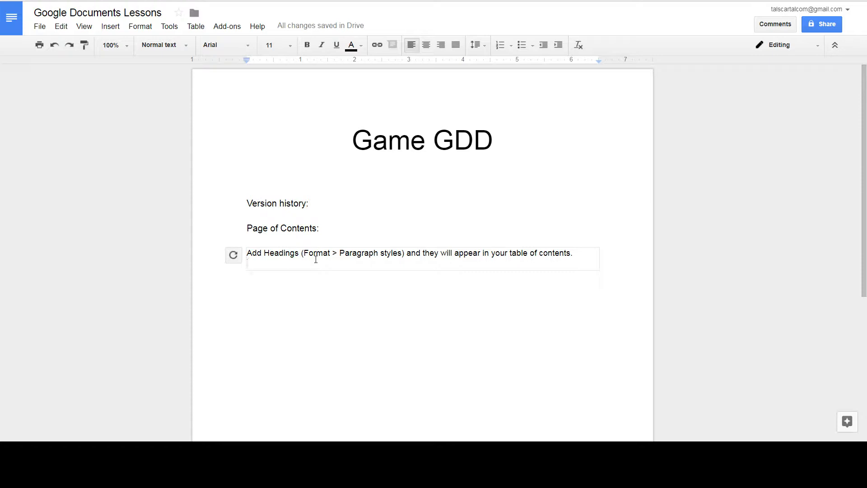
left_click(140, 28)
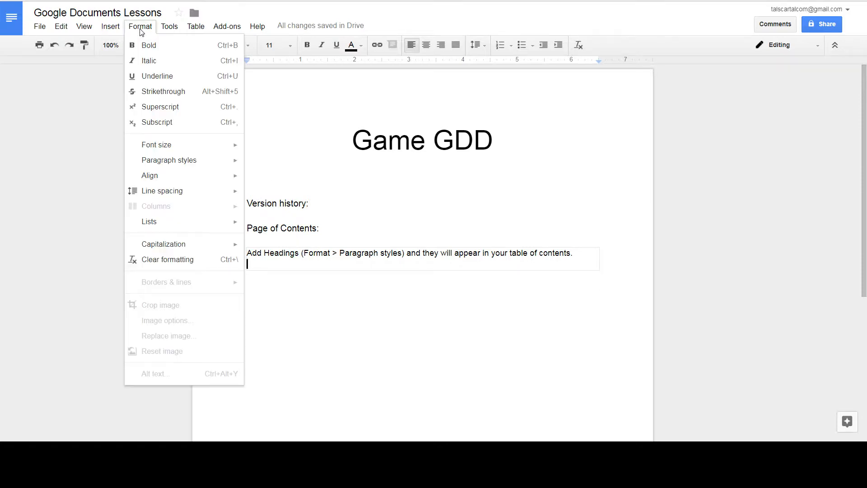
mouse_move(172, 165)
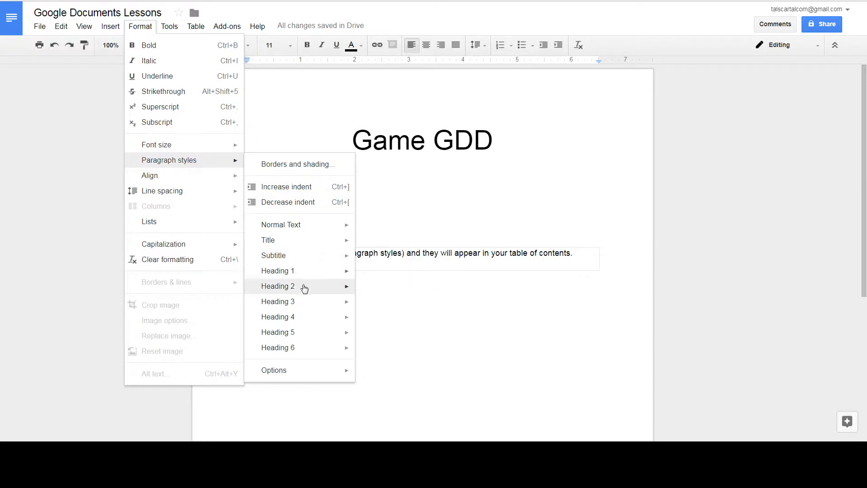
Add blank lines below the table of contents to reach the start of page two and enter "Overview" there.
left_click(443, 272)
scroll(442, 255, "down", 5)
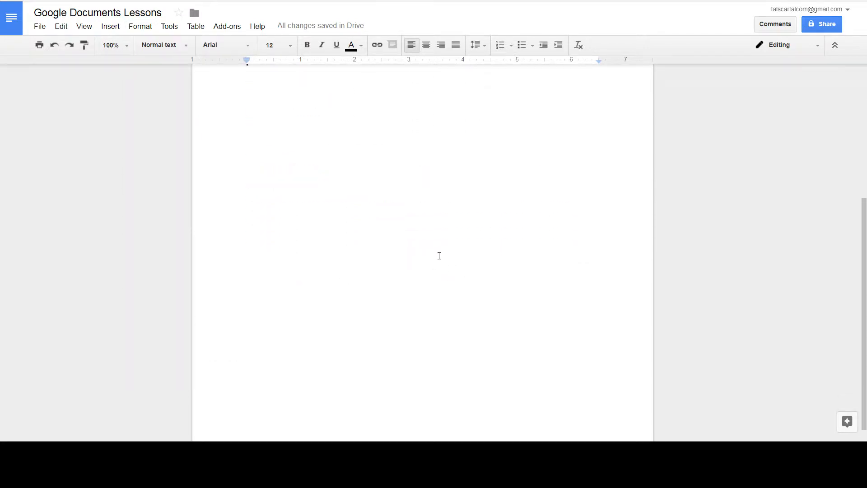
scroll(441, 255, "up", 5)
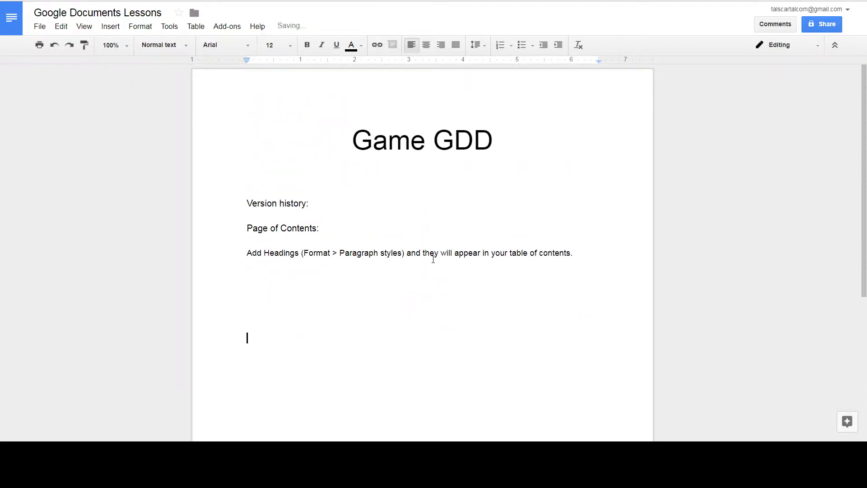
scroll(433, 260, "down", 10)
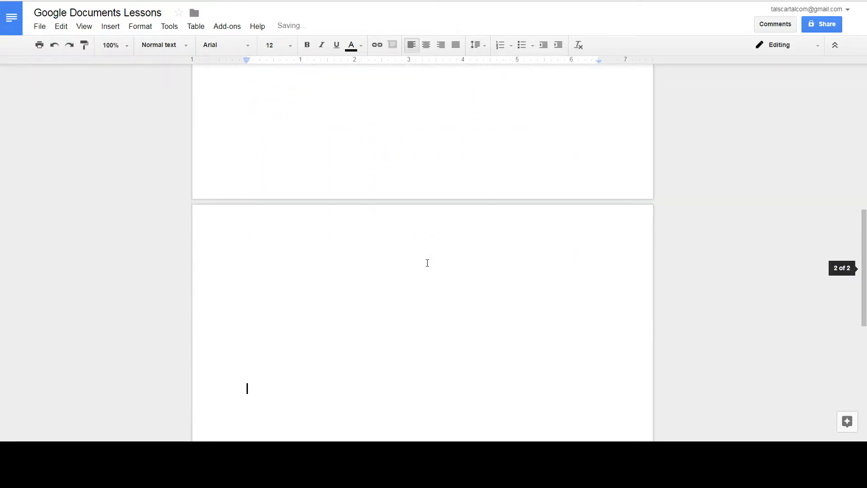
key("BackSpace")
key("BackSpace")
key("BackSpace")
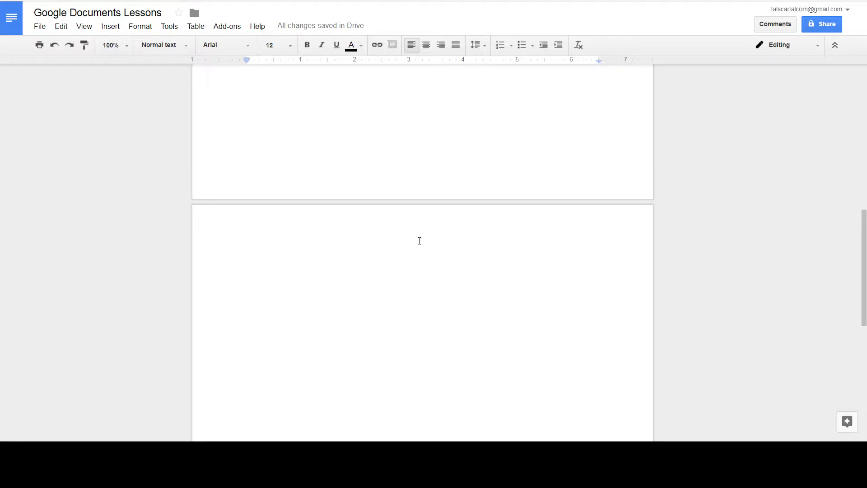
type("Overview")
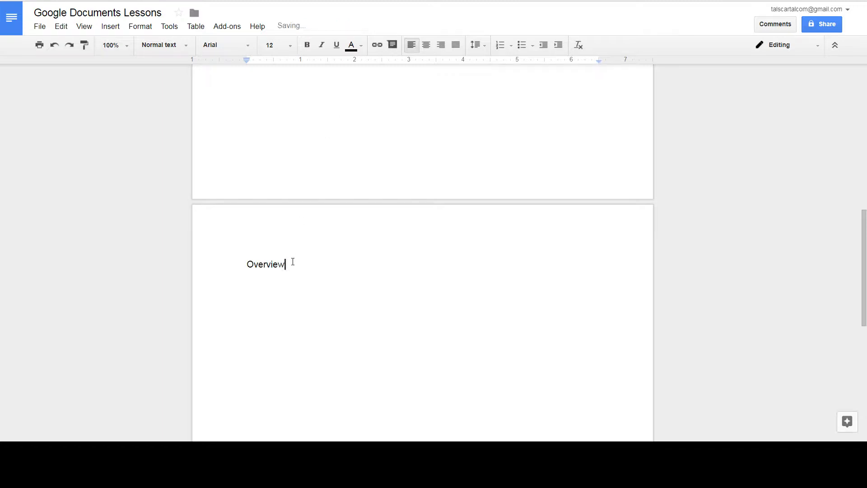
Apply the Heading 1 paragraph style to the "Overview" text on page two.
key("shift+Home")
left_click(140, 26)
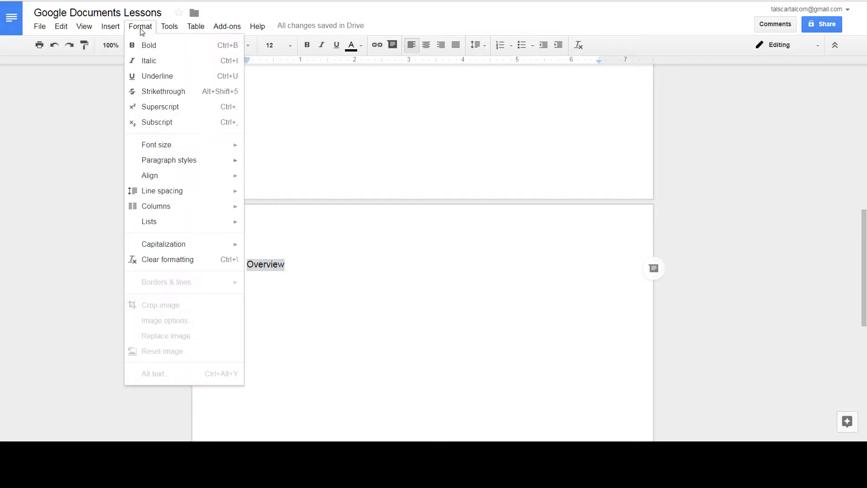
mouse_move(151, 162)
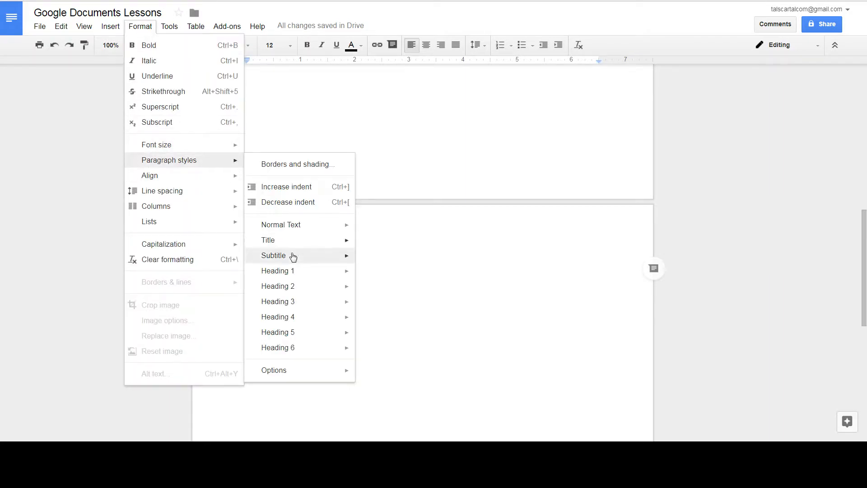
mouse_move(288, 272)
left_click(400, 275)
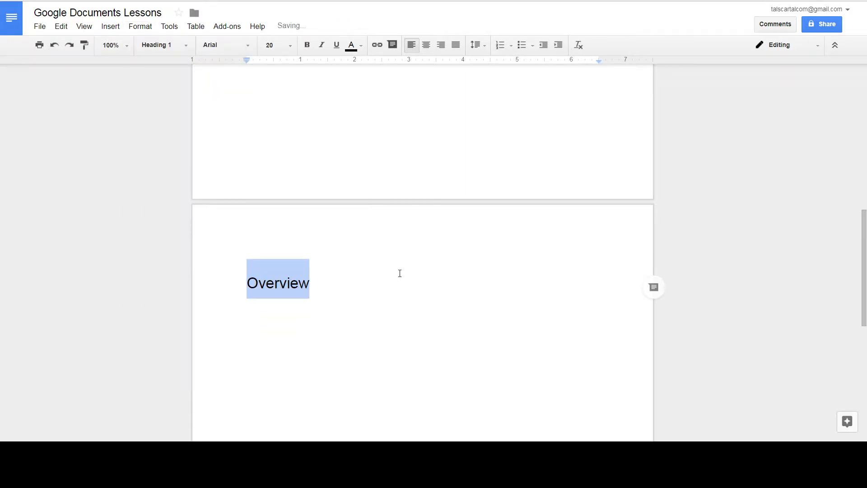
Update the table of contents on page one and follow its Overview entry to the heading.
scroll(311, 269, "up", 10)
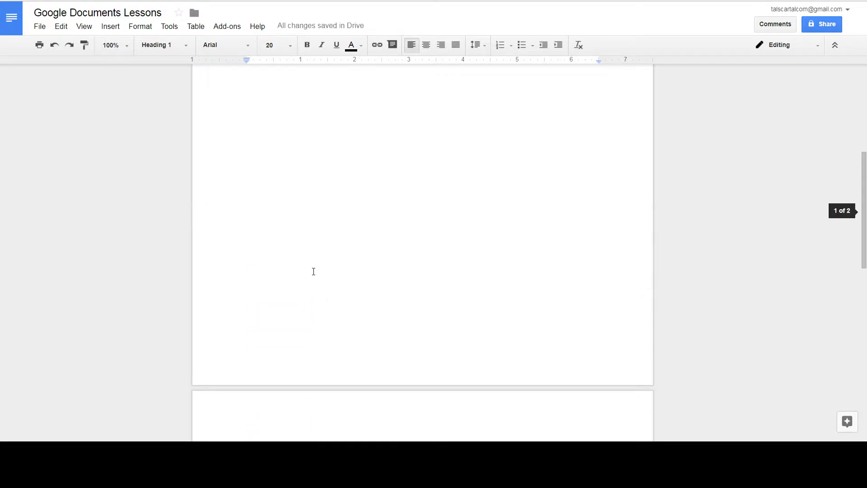
left_click(270, 237)
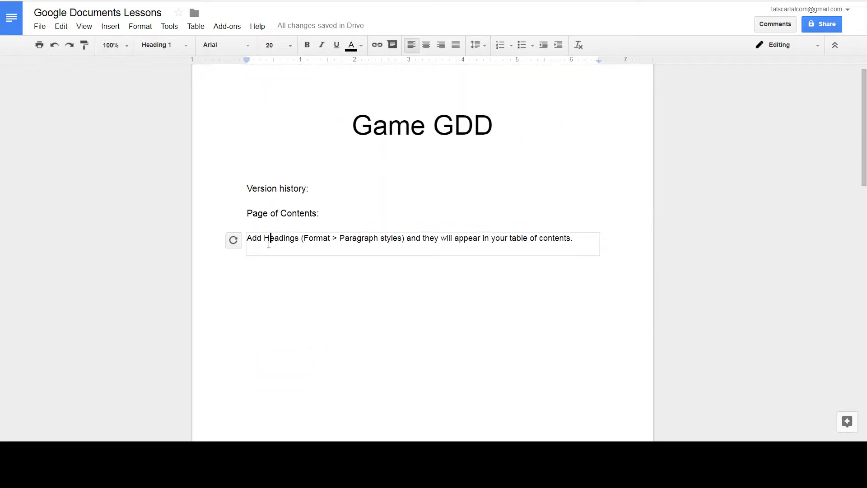
left_click(234, 241)
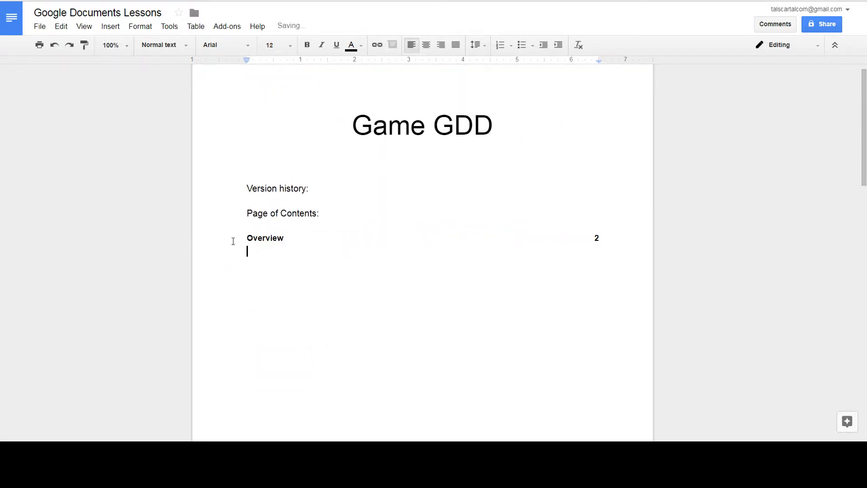
left_click(281, 238)
left_click(277, 256)
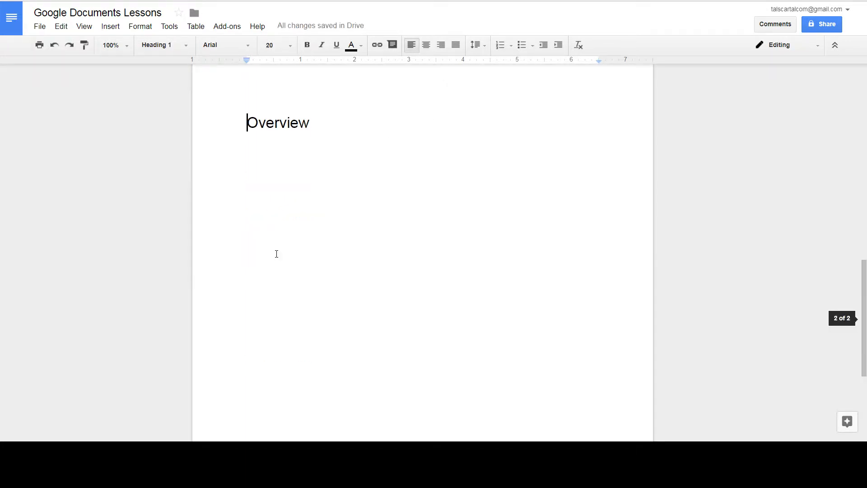
Try a light blue text color on the "Overview" heading on page two.
left_click(323, 123)
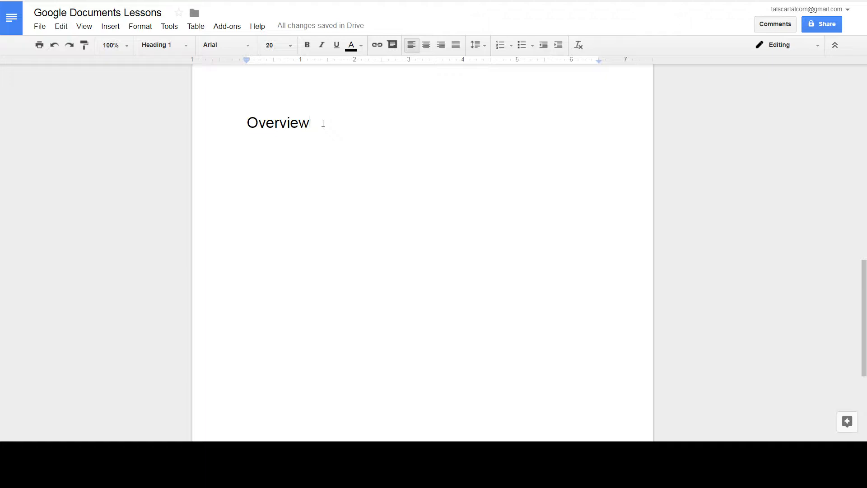
left_click_drag(334, 115, 246, 122)
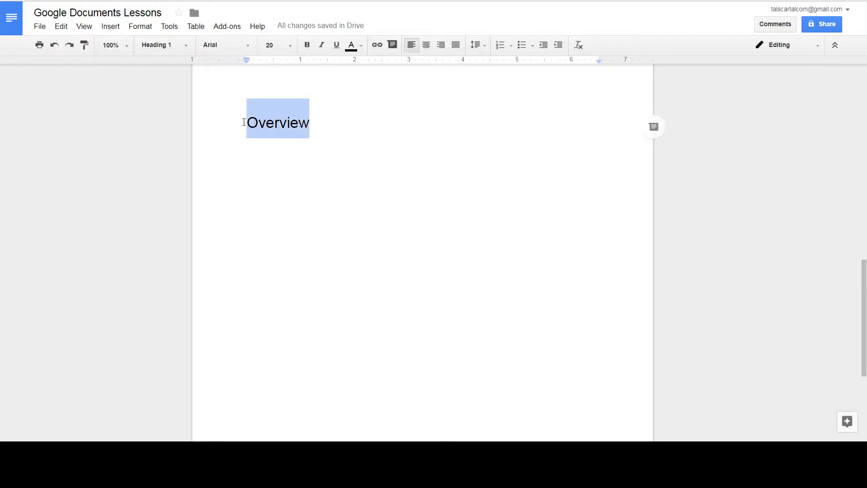
left_click(360, 45)
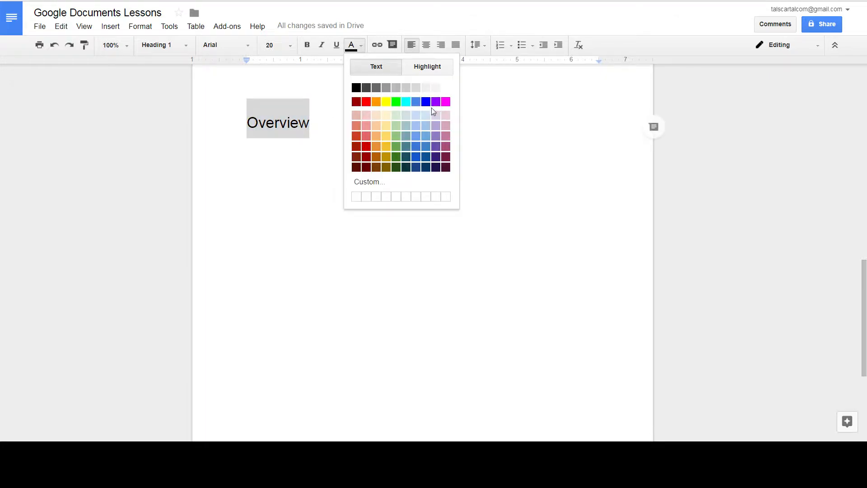
left_click(414, 126)
left_click(299, 124)
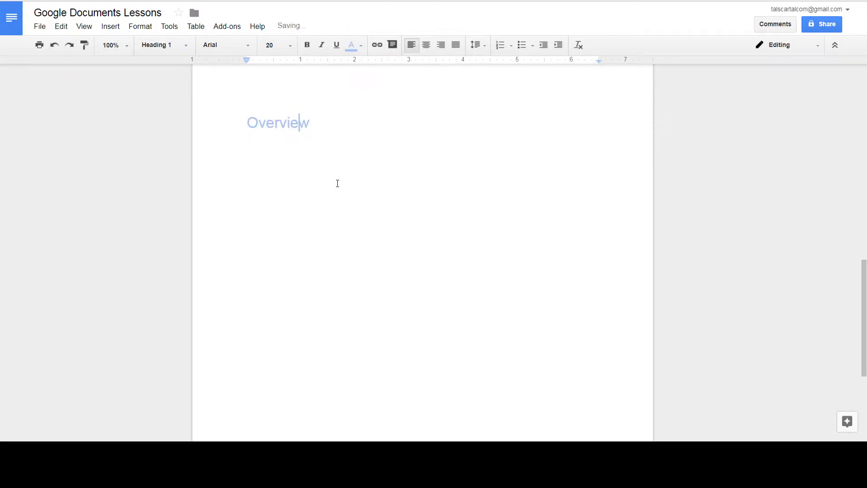
Set the text color of the "Overview" heading to a darker blue.
double_click(314, 115)
left_click(312, 122)
left_click_drag(312, 123, 248, 122)
left_click(361, 46)
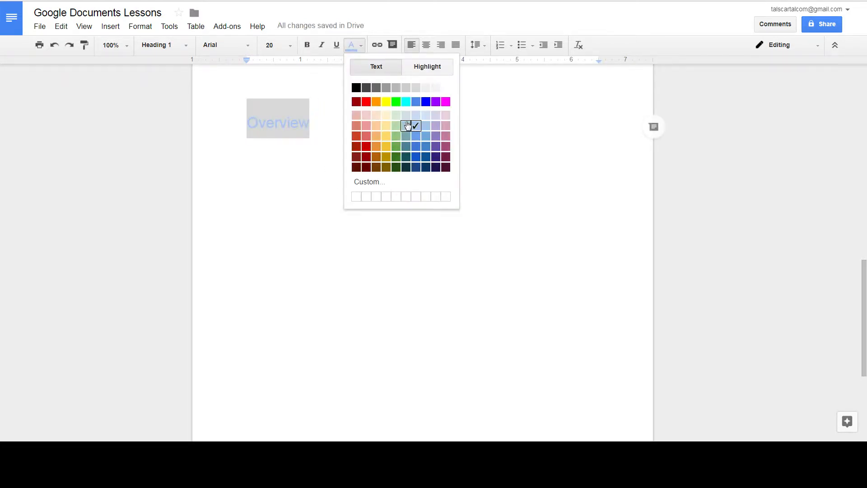
left_click(420, 145)
left_click(317, 124)
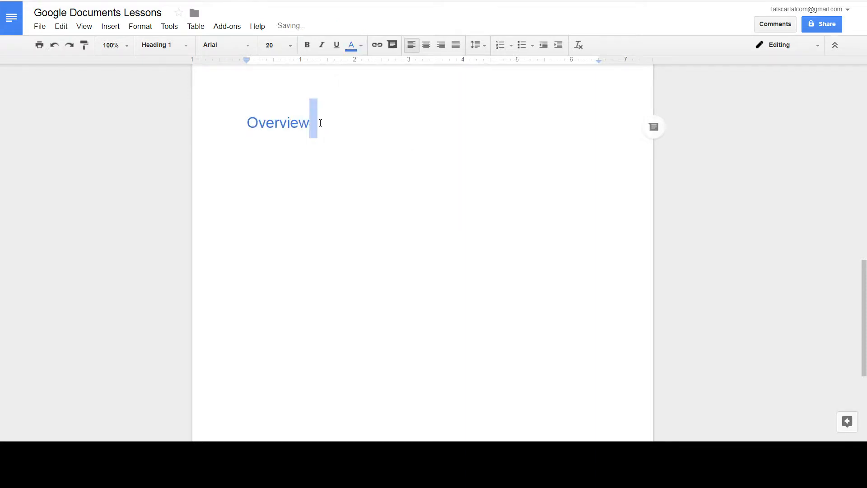
key("Home")
key("Return")
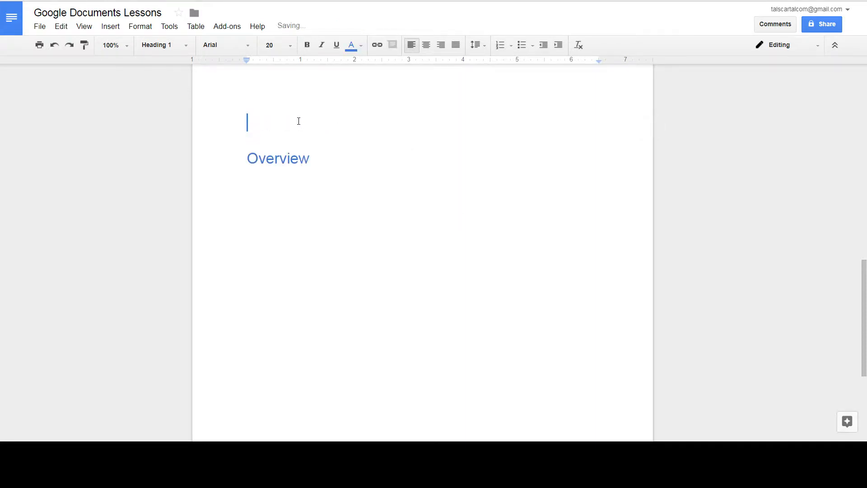
key("Delete")
Update the Heading 1 paragraph style to match the blue "Overview" heading.
double_click(310, 123)
left_click(351, 136)
left_click_drag(311, 123, 239, 122)
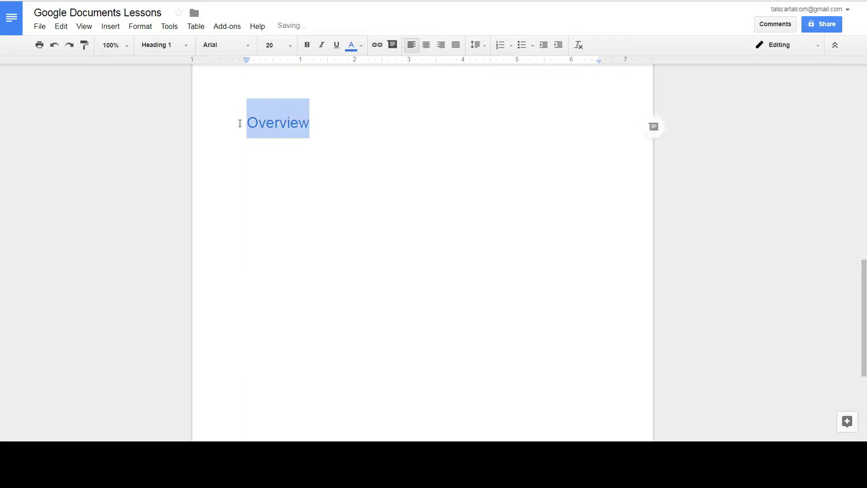
left_click(139, 25)
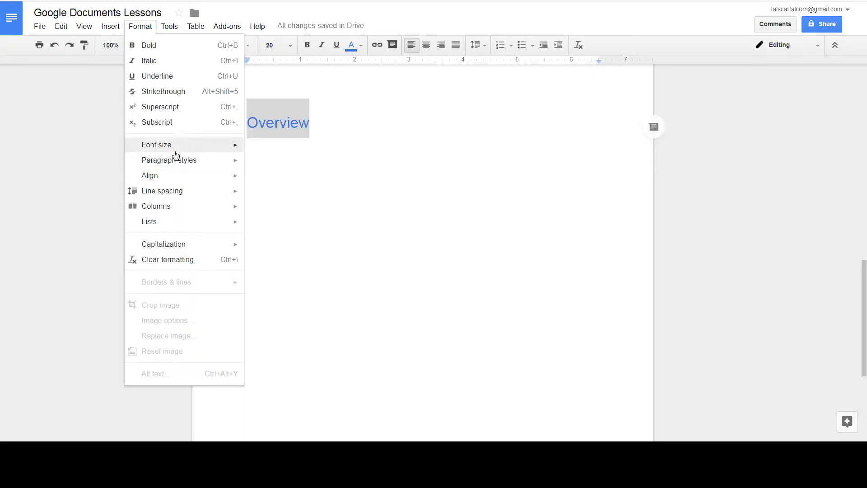
mouse_move(187, 160)
mouse_move(297, 271)
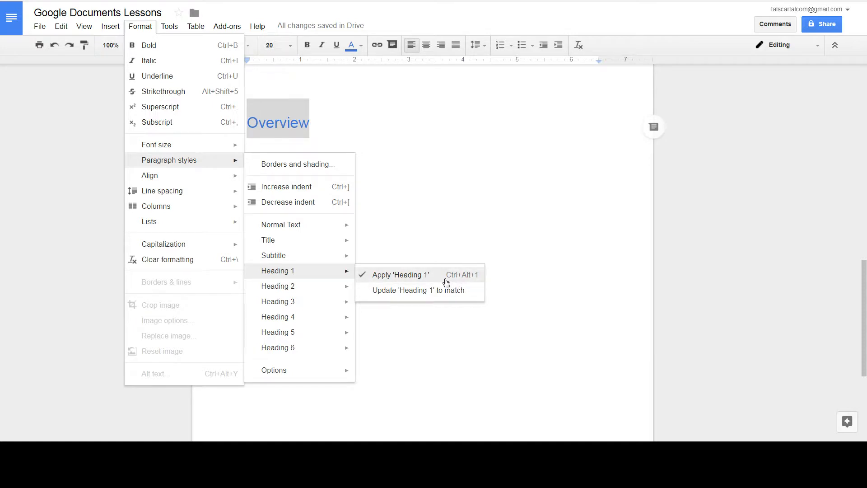
left_click(436, 291)
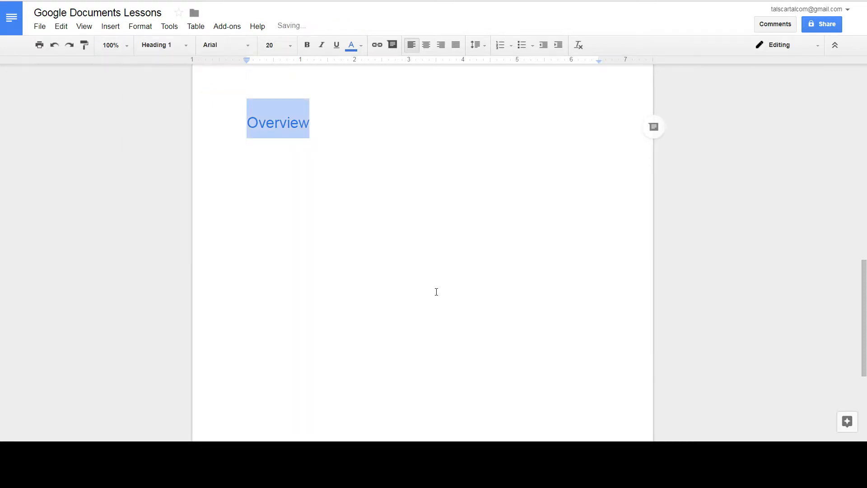
left_click(373, 188)
Refresh the table of contents on page one.
scroll(373, 124, "up", 12)
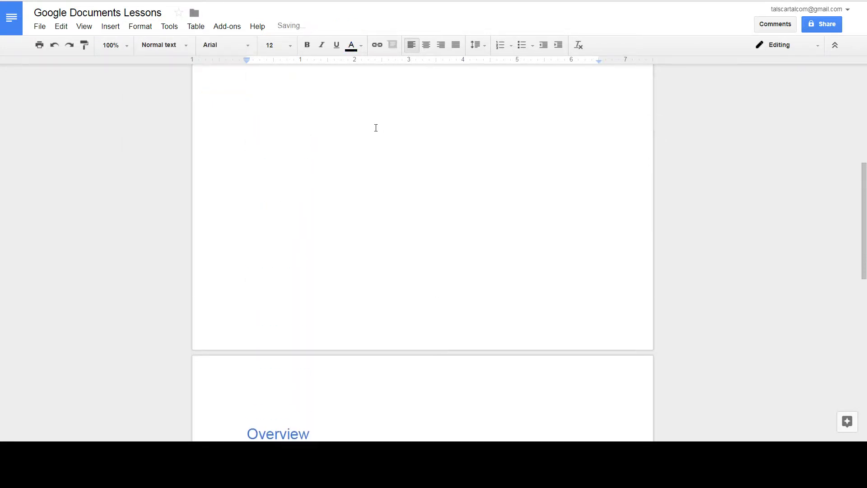
left_click(258, 253)
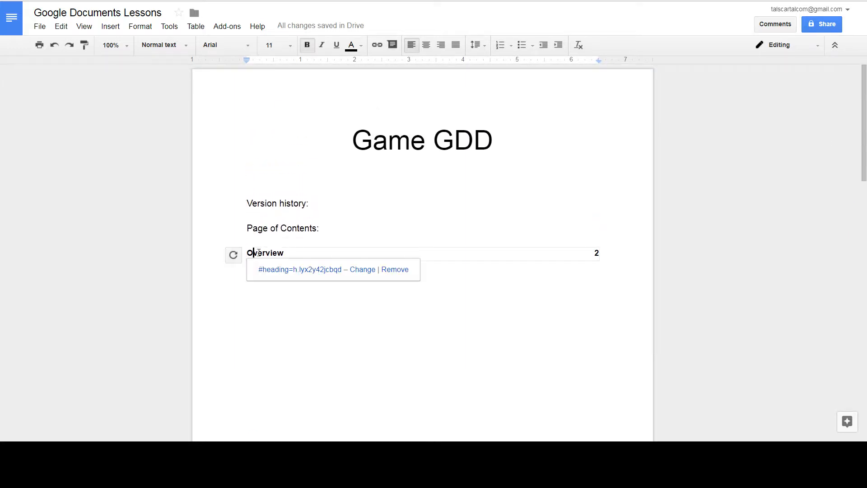
left_click(233, 255)
Enter the sentence "This is the overview for this page." directly below the Overview heading.
scroll(337, 296, "down", 10)
scroll(339, 294, "down", 1)
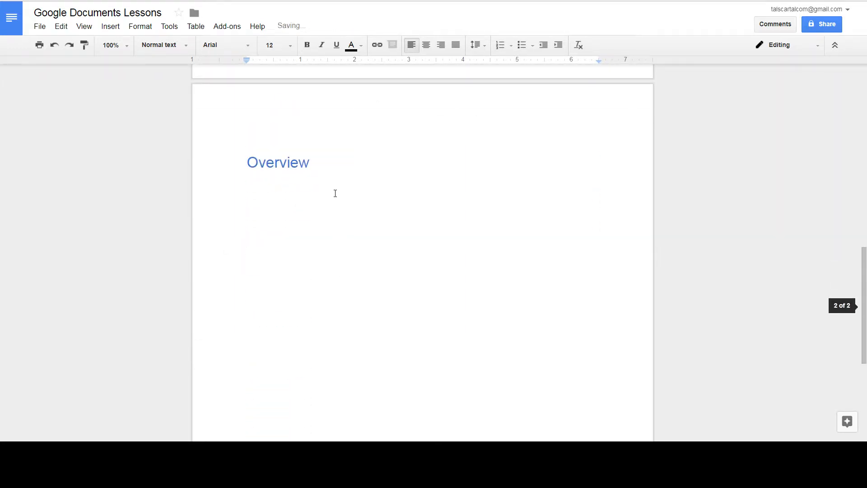
left_click(335, 192)
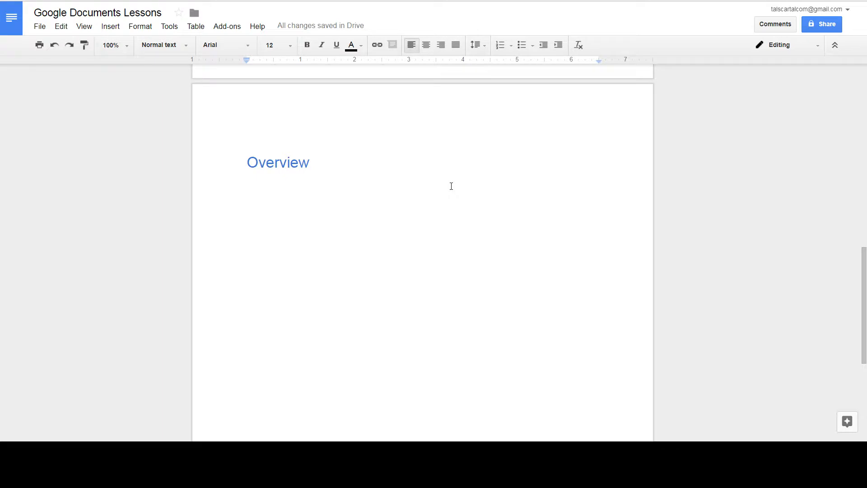
type("This ")
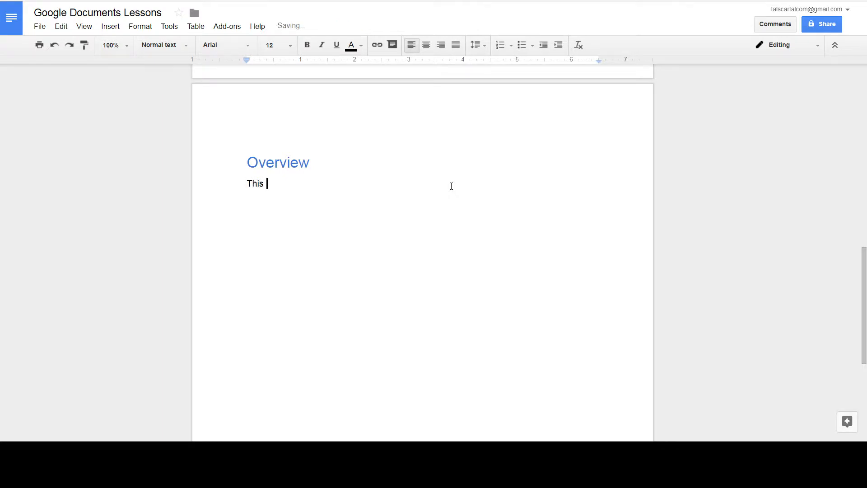
type("is the overview for this")
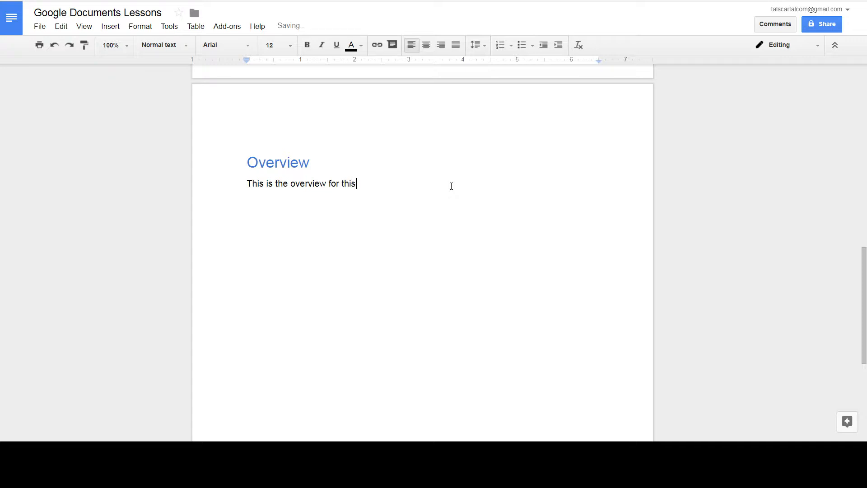
type(" page.")
Add separate lines reading "Art page" and "Programming page" below the overview sentence.
key("Return")
type("Abou")
key("BackSpace")
key("BackSpace")
key("BackSpace")
key("BackSpace")
type("Art page")
key("Return")
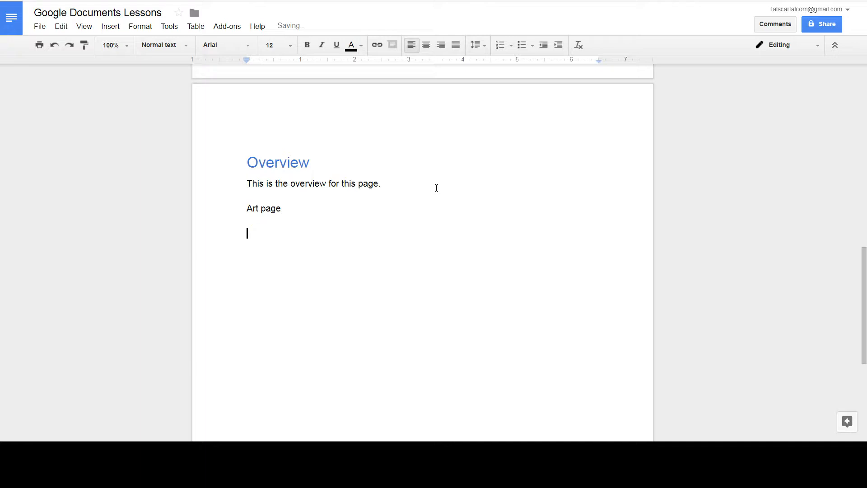
type("Programming page")
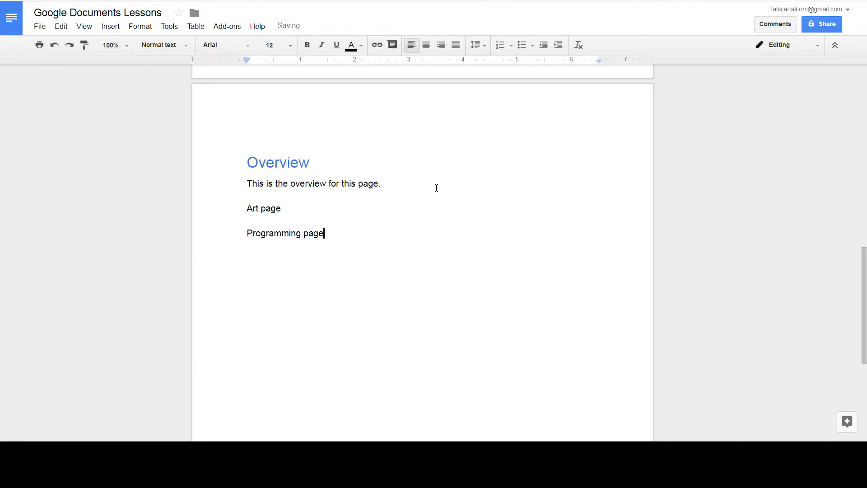
Shorten the two section lines to "Art" and "Programming", keeping a blank line between them.
key("BackSpace")
key("BackSpace")
key("BackSpace")
key("BackSpace")
key("BackSpace")
key("BackSpace")
key("BackSpace")
key("BackSpace")
key("BackSpace")
key("Return")
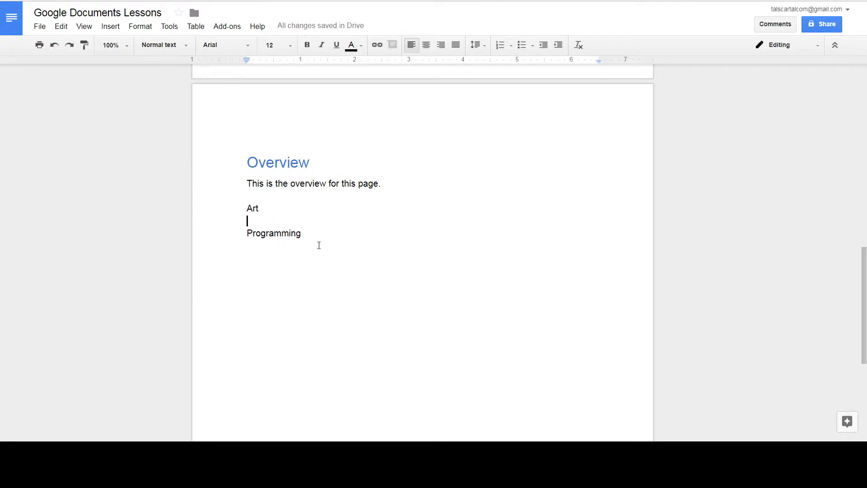
Add a "Design" line below "Programming", separated by one blank line.
left_click(310, 233)
key("Return")
type("D")
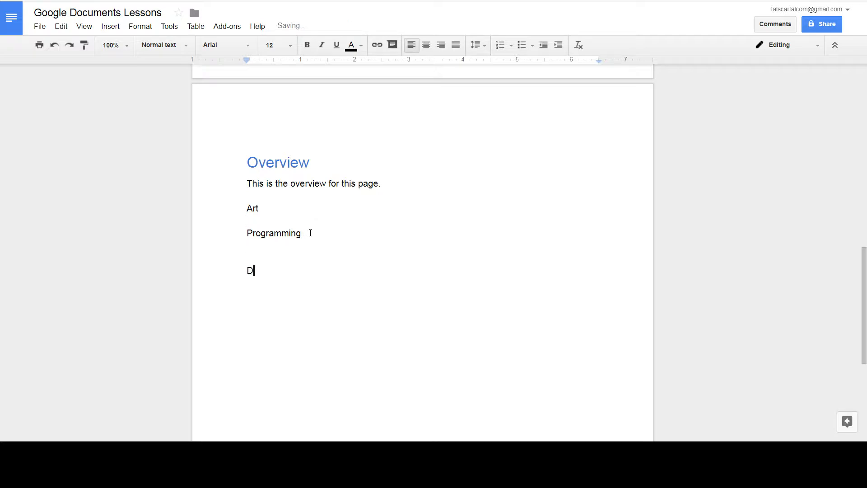
key("BackSpace")
key("BackSpace")
type("Design")
Set the text color of the "Art" line to the same blue as the Overview heading.
left_click_drag(265, 213, 236, 208)
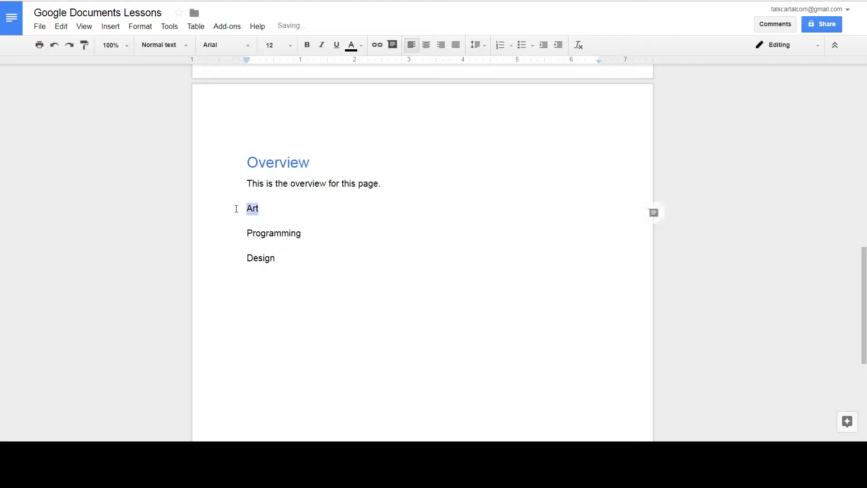
left_click(150, 27)
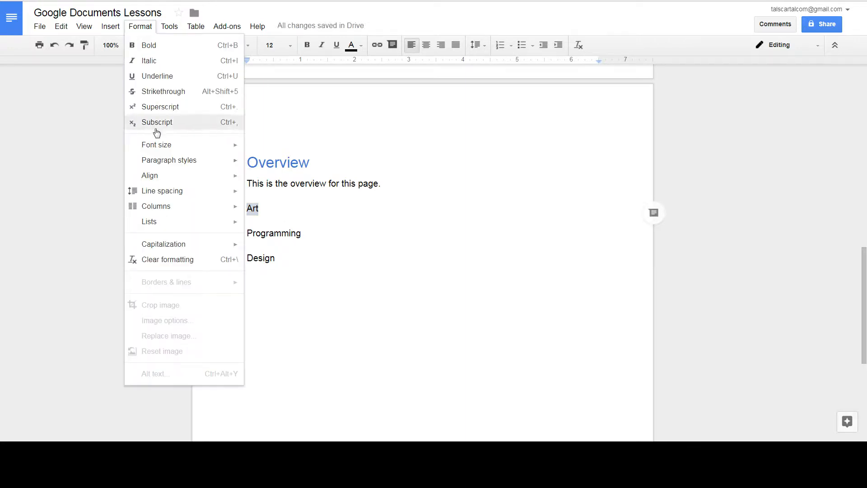
left_click(352, 45)
left_click(420, 148)
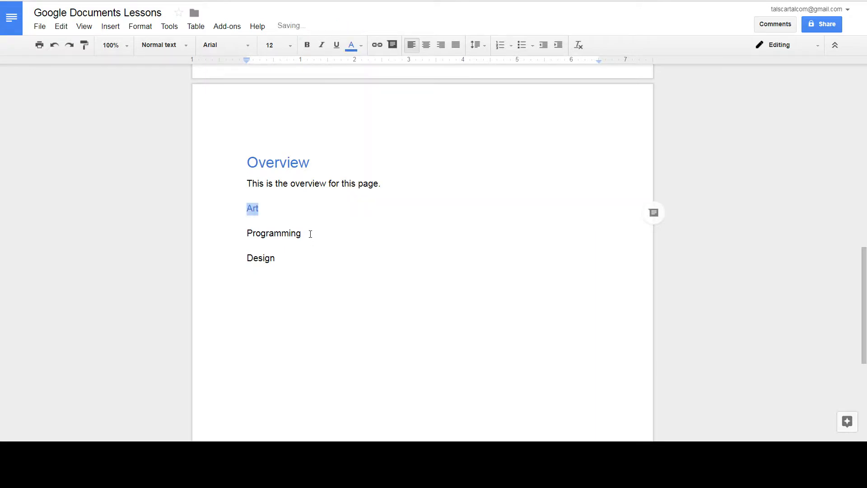
left_click(307, 233)
Apply the Heading 1 paragraph style to the "Art" line.
left_click_drag(271, 207, 244, 206)
left_click(140, 26)
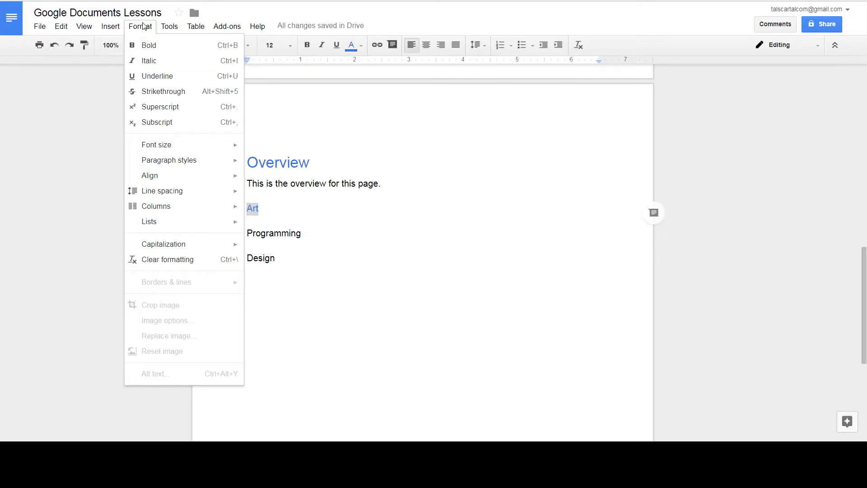
mouse_move(191, 162)
mouse_move(289, 271)
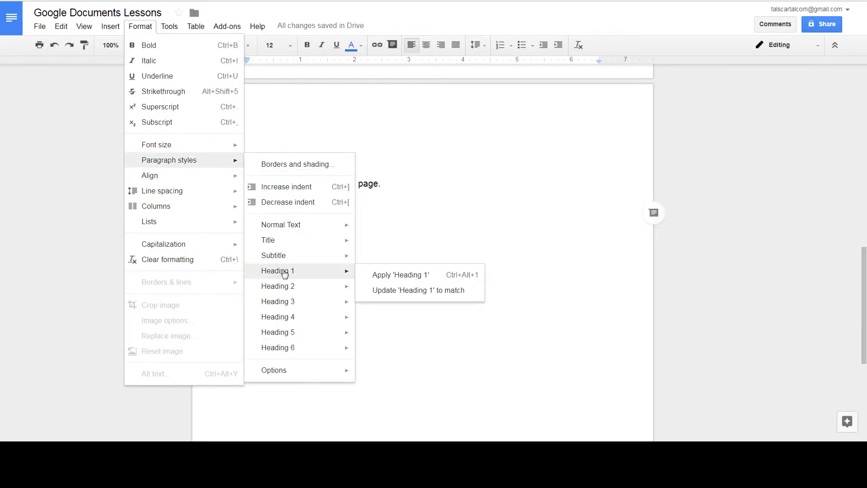
left_click(408, 275)
Set the text color of the "Programming" and "Design" lines to the same blue as the Art heading.
left_click_drag(325, 264, 244, 263)
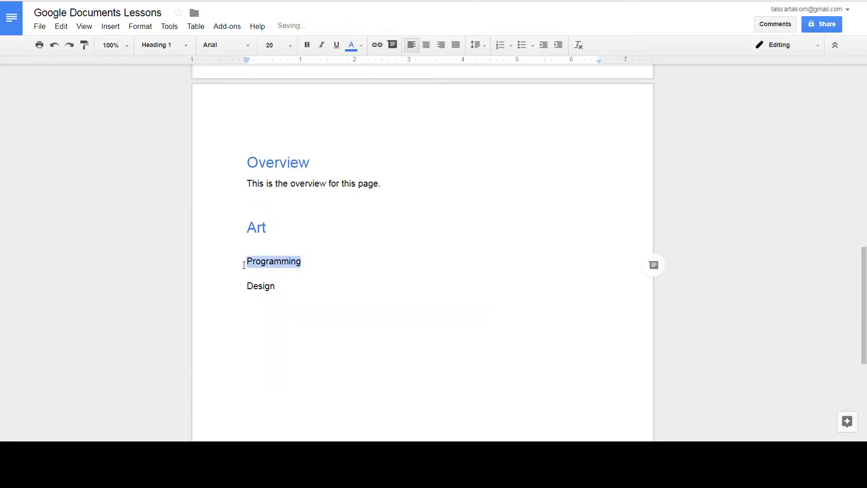
left_click(361, 46)
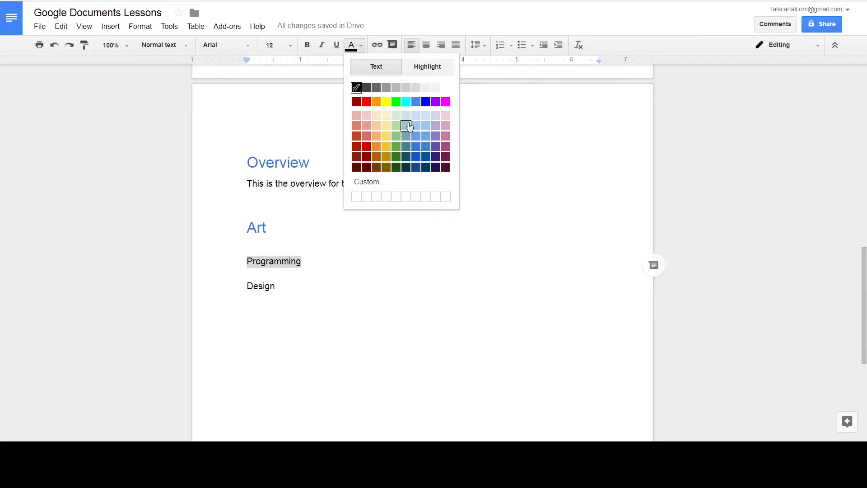
left_click(415, 141)
left_click(339, 252)
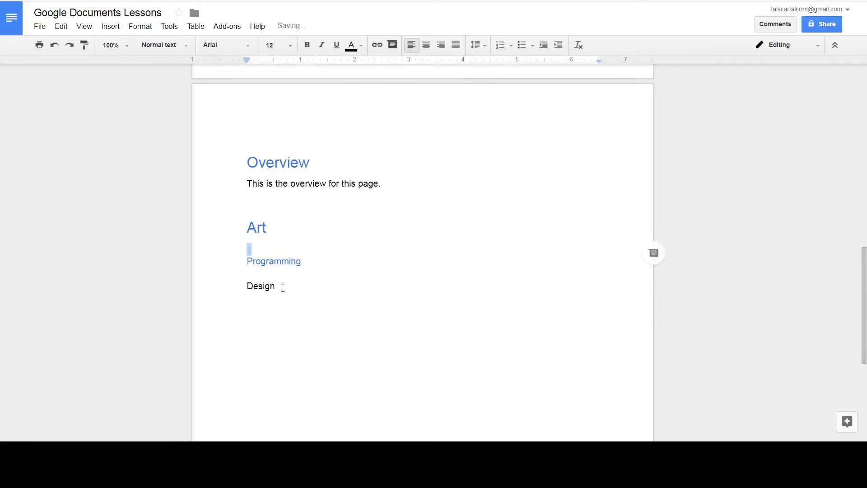
left_click_drag(282, 288, 233, 287)
left_click(354, 46)
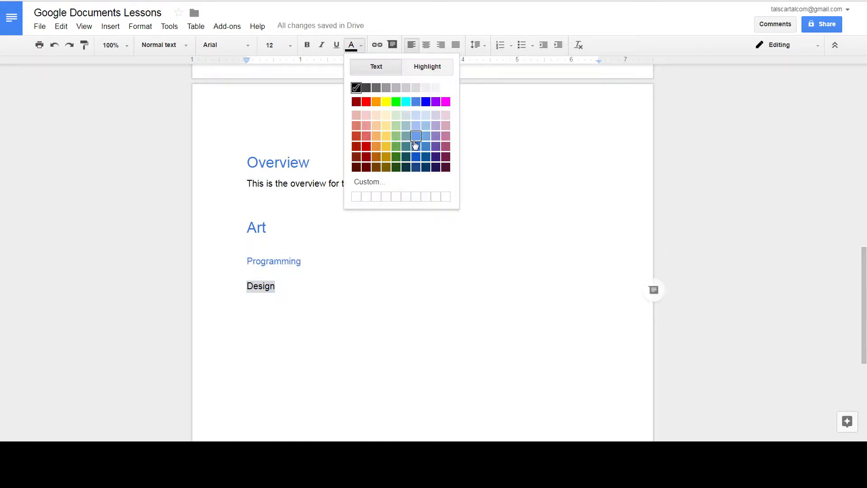
left_click(415, 143)
left_click(291, 293)
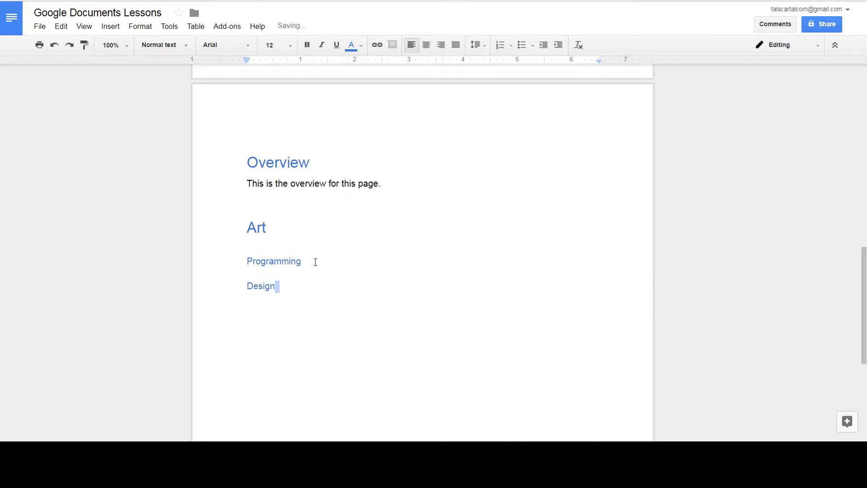
Apply the Heading 1 paragraph style to the "Programming" line.
left_click_drag(315, 262, 245, 267)
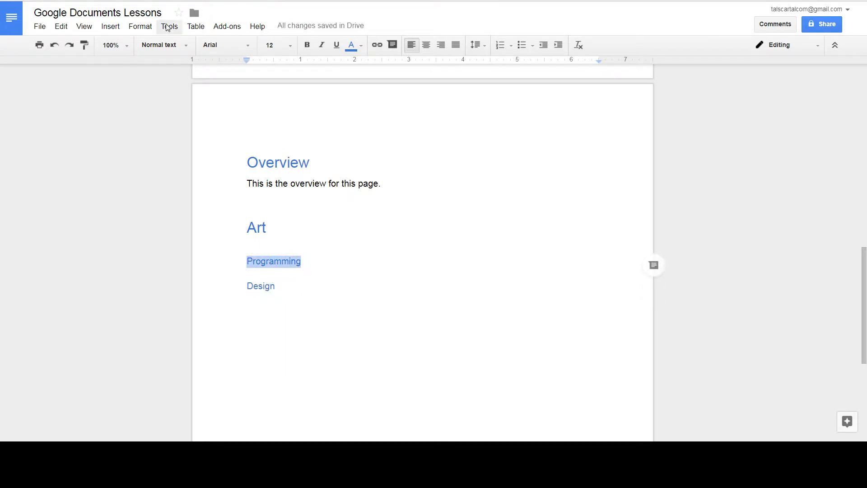
left_click(152, 27)
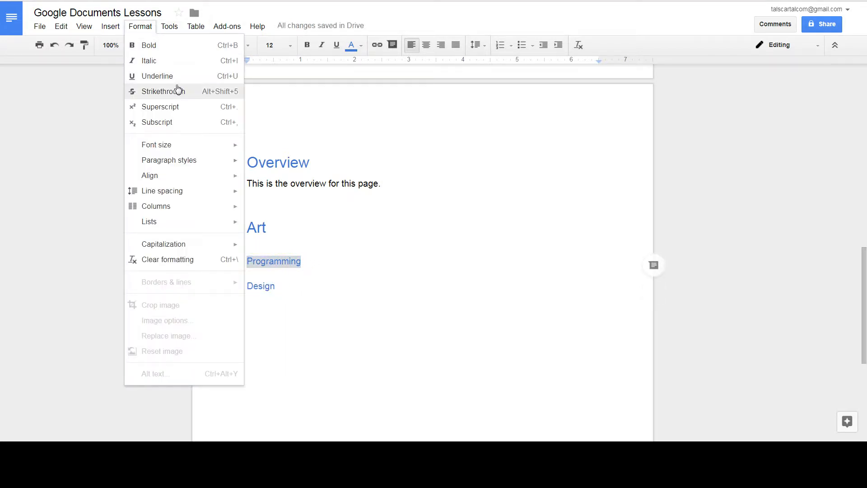
mouse_move(172, 161)
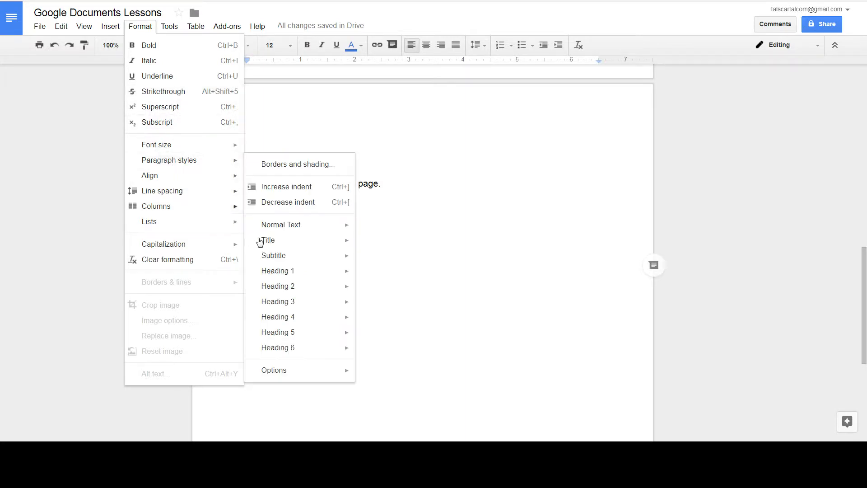
mouse_move(348, 273)
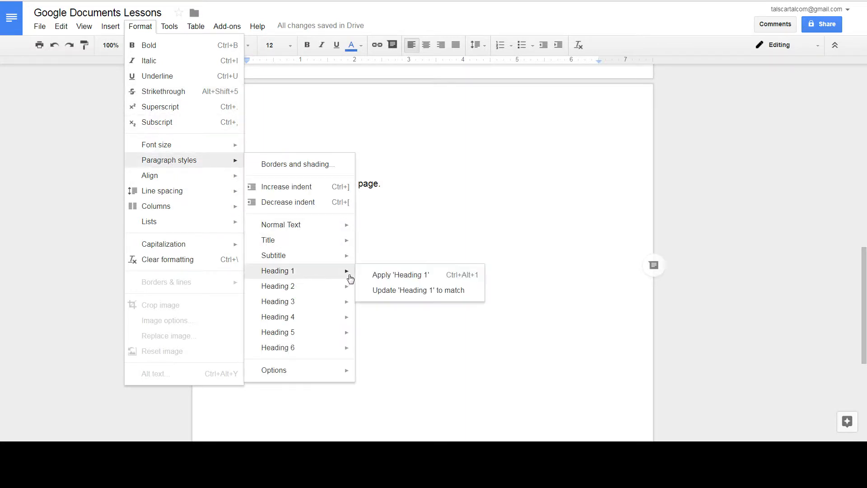
left_click(390, 279)
Apply the Heading 1 paragraph style to the "Design" line.
left_click_drag(283, 311, 219, 311)
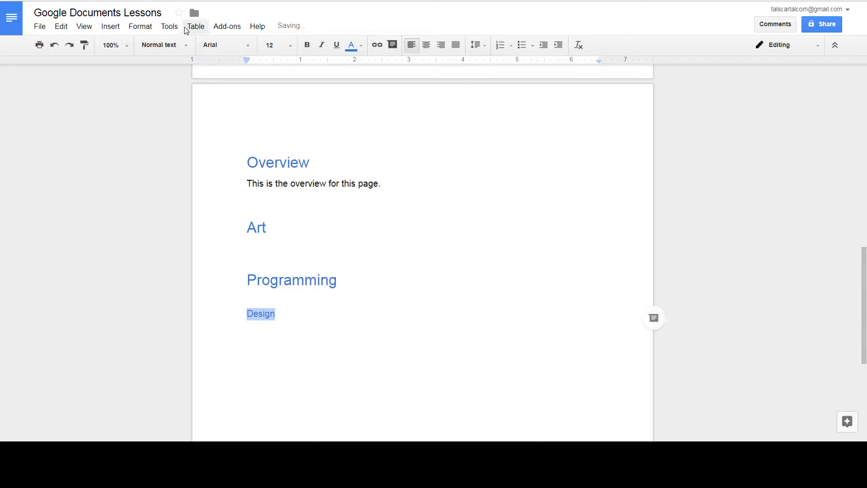
left_click(140, 26)
mouse_move(183, 162)
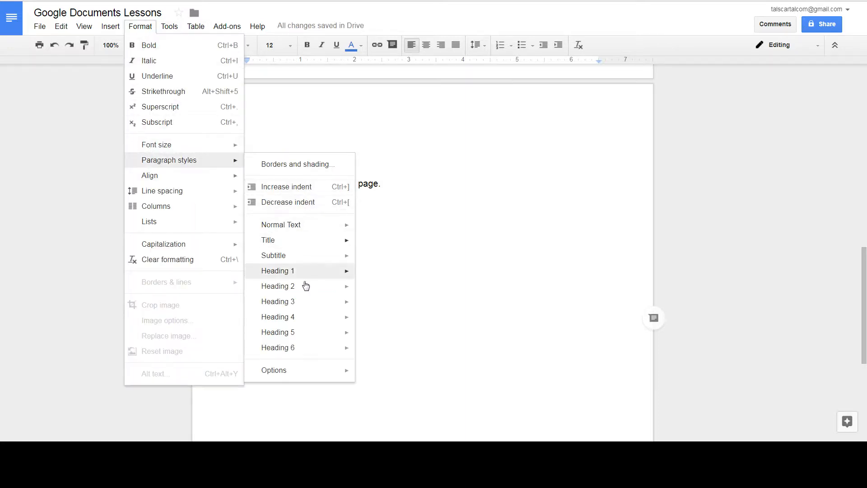
mouse_move(348, 273)
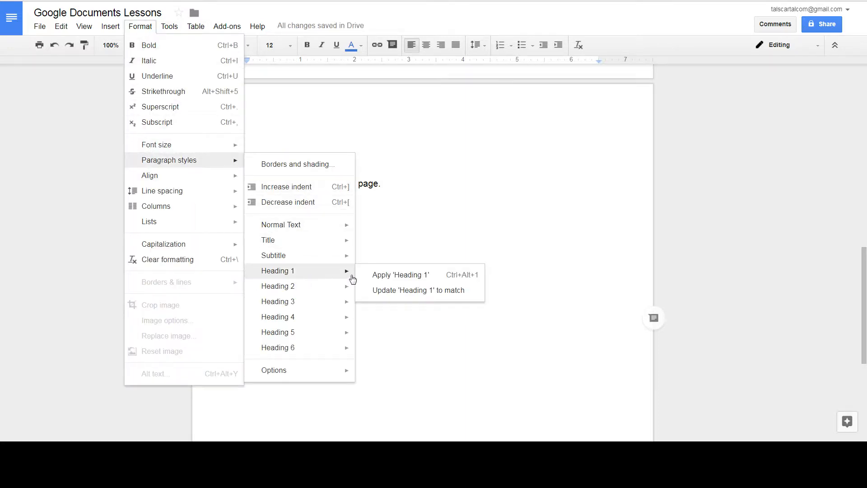
left_click(386, 277)
Update the table of contents on the first page to include the Art, Programming and Design headings.
scroll(296, 155, "up", 12)
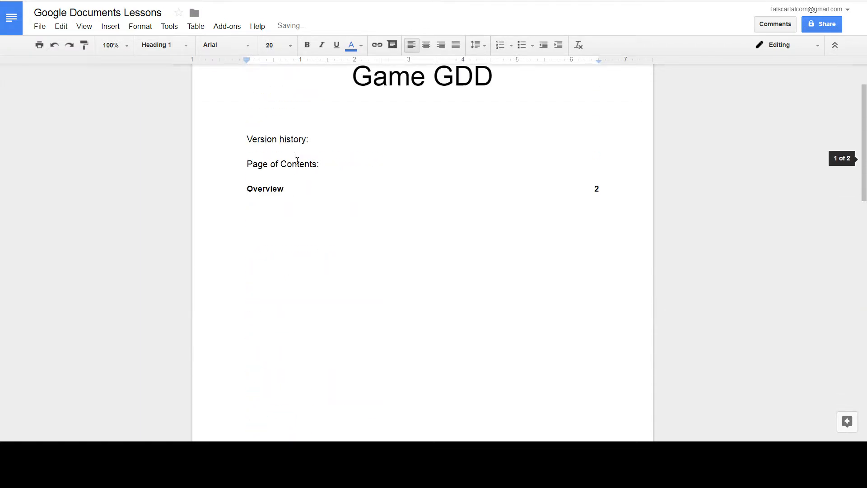
scroll(298, 160, "up", 2)
left_click(284, 252)
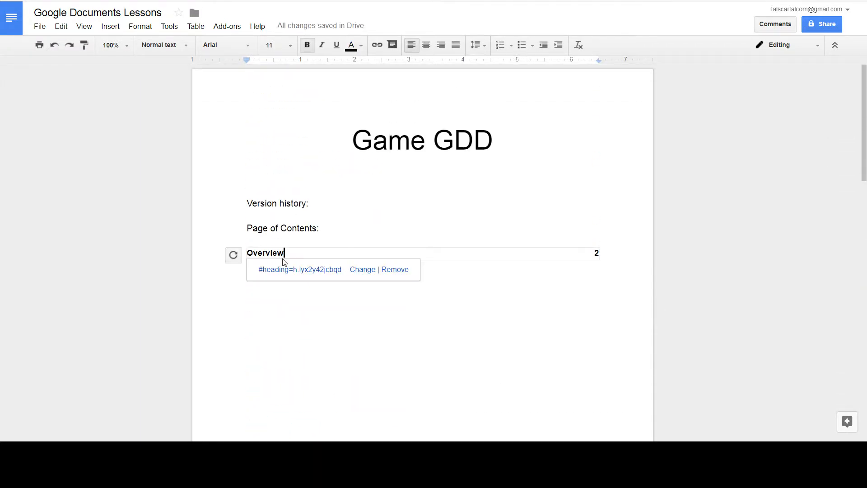
left_click(233, 255)
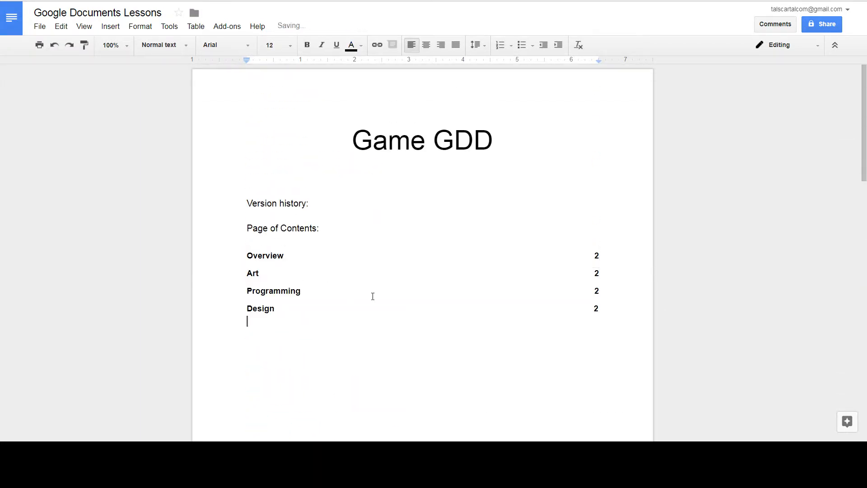
Insert about twenty blank lines between the "Programming" and "Design" headings to push "Design" onto the next page.
scroll(341, 257, "down", 3)
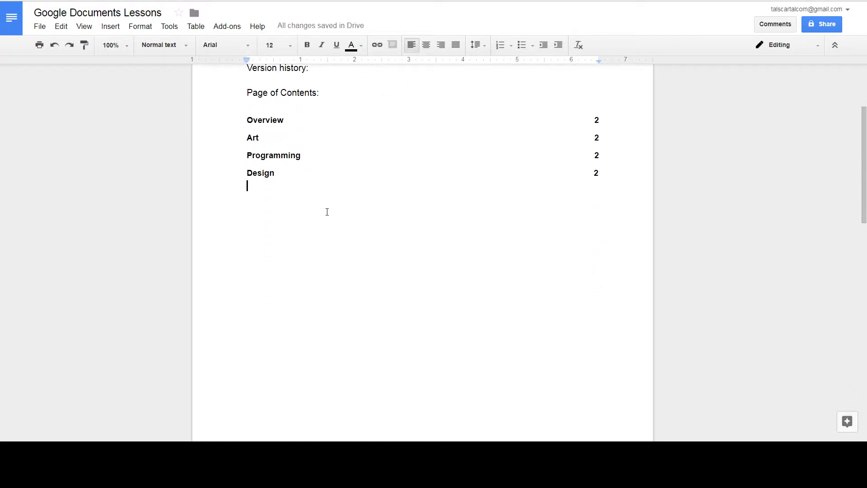
scroll(397, 213, "down", 10)
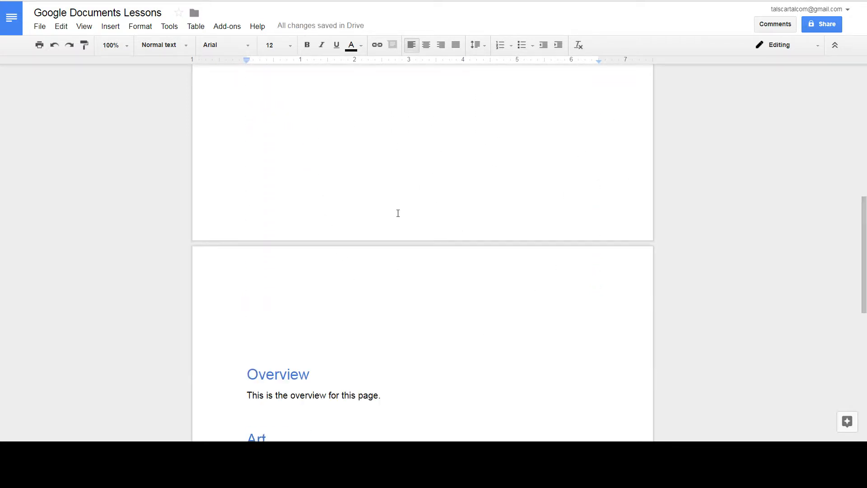
left_click(265, 198)
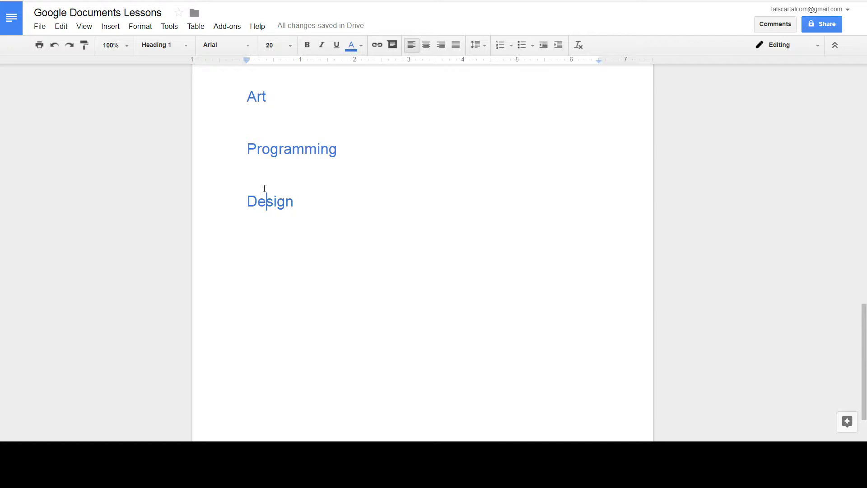
left_click(259, 175)
key("Return")
key("Return")
key("Return")
key("Return")
key("Return")
key("Return")
key("Return")
key("Return")
key("Return")
key("Return")
key("Return")
key("Return")
key("Return")
key("Return")
key("Return")
key("Return")
key("Return")
key("Return")
key("Return")
key("Return")
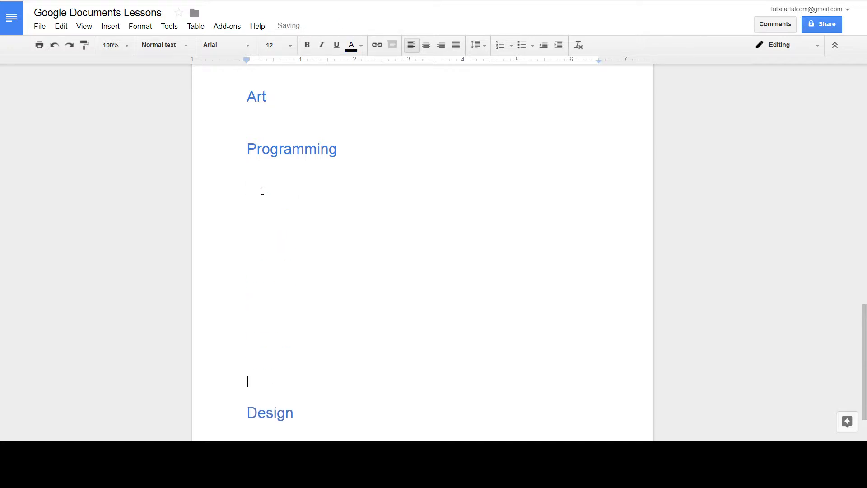
Refresh the table of contents to pick up the new page position of the "Design" heading.
scroll(261, 193, "up", 20)
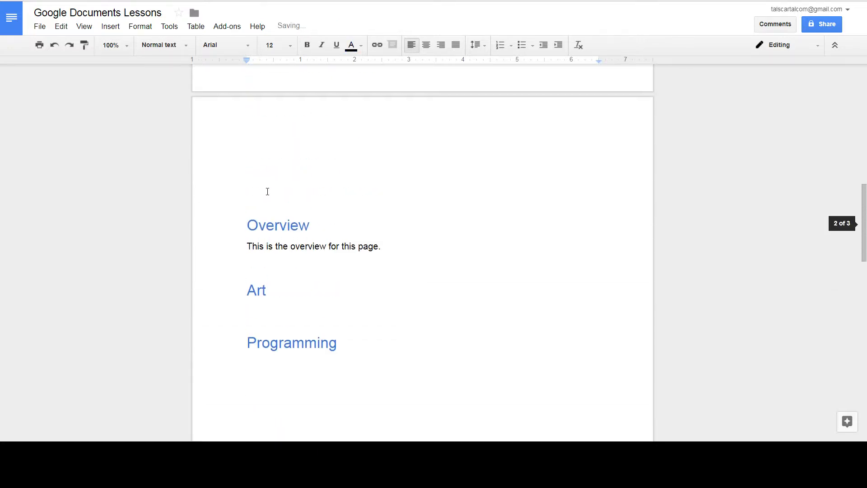
left_click(252, 222)
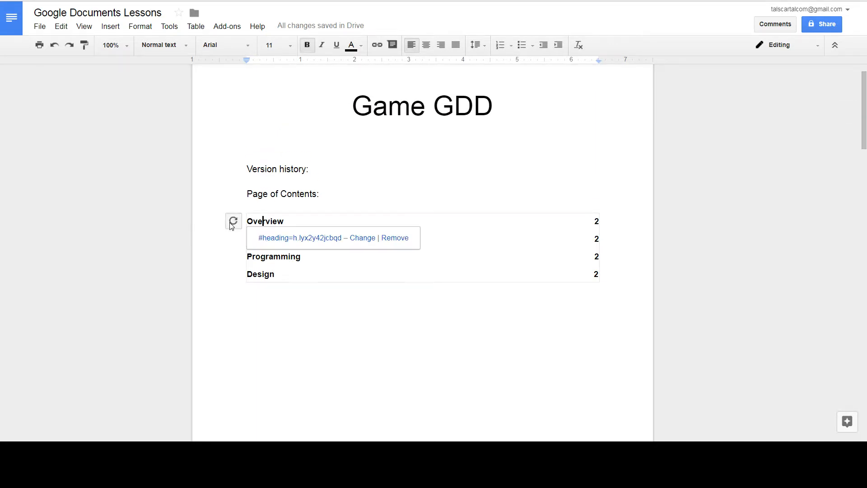
left_click(232, 223)
Delete the extra blank lines between "Programming" and "Design", leaving a single blank line between the headings.
scroll(518, 308, "down", 10)
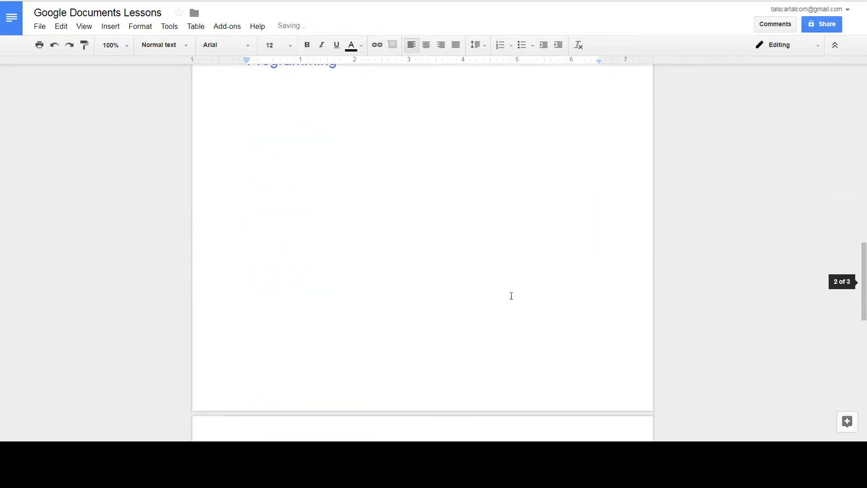
scroll(511, 296, "down", 9)
left_click_drag(296, 269, 237, 214)
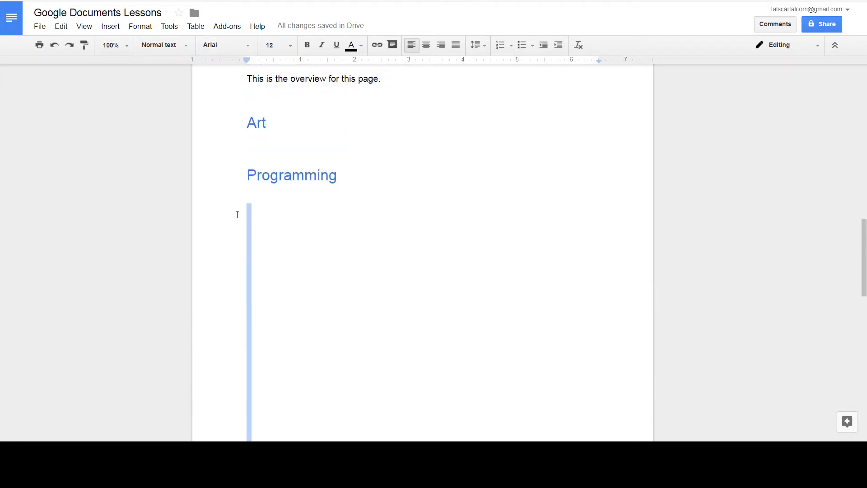
key("BackSpace")
key("BackSpace")
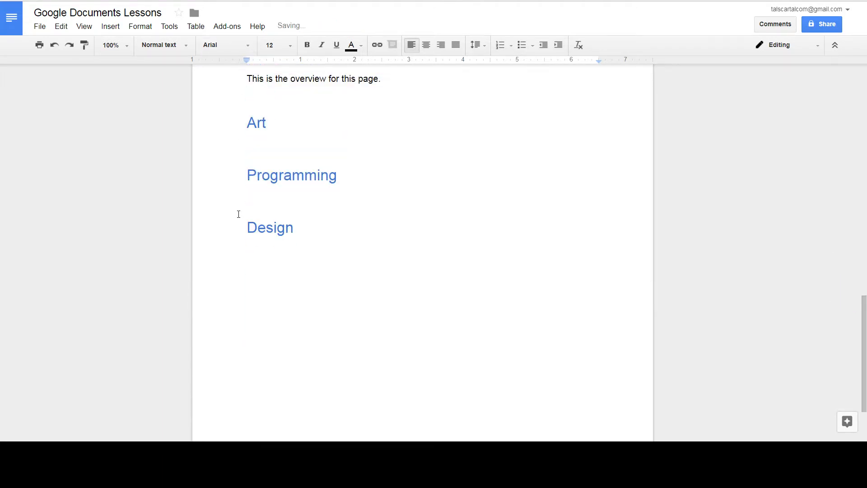
key("Down")
key("Up")
key("BackSpace")
key("Return")
Set the text color of the "Game GDD" title to the same blue as the section headings.
scroll(403, 309, "up", 12)
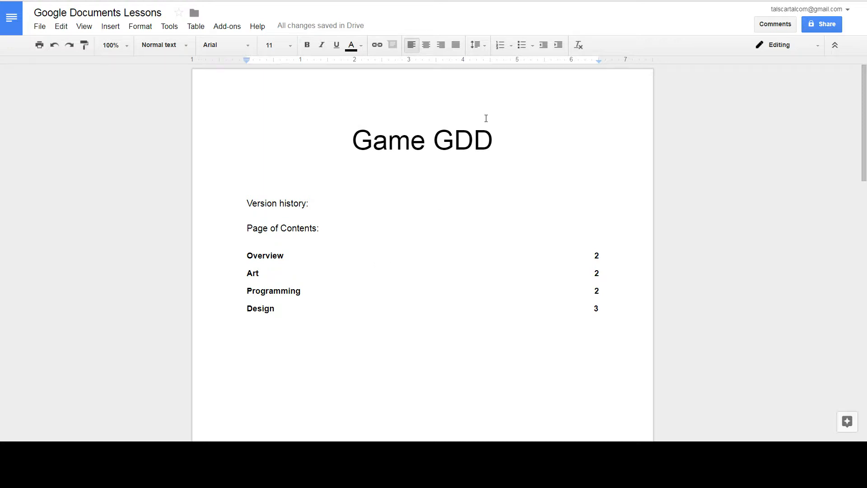
left_click_drag(486, 118, 350, 140)
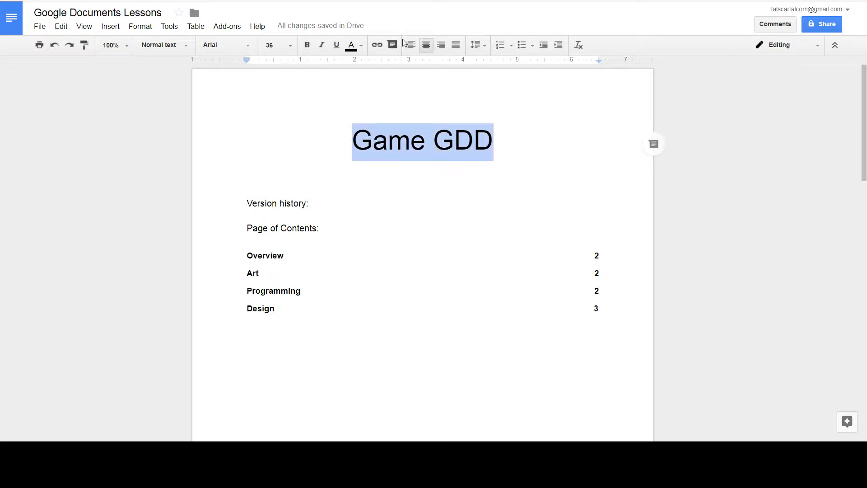
left_click(361, 46)
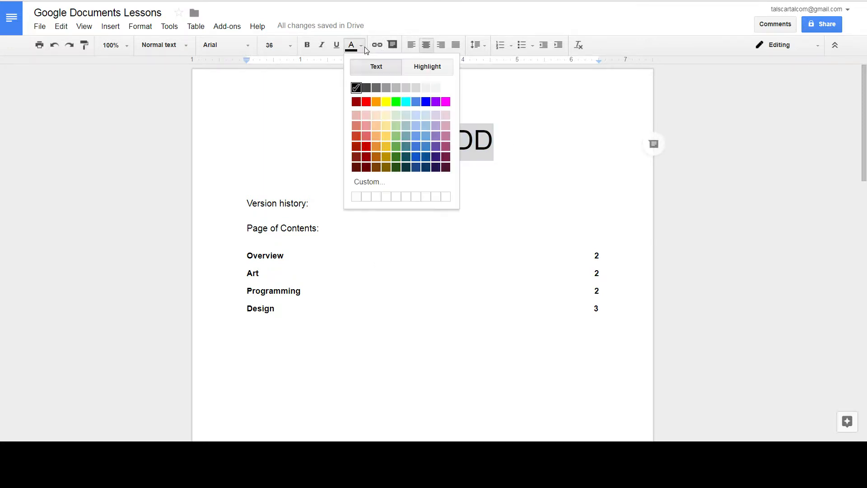
left_click(416, 149)
double_click(435, 194)
Set the "Version history:" line to bold and to the same blue as the title.
scroll(427, 290, "down", 1)
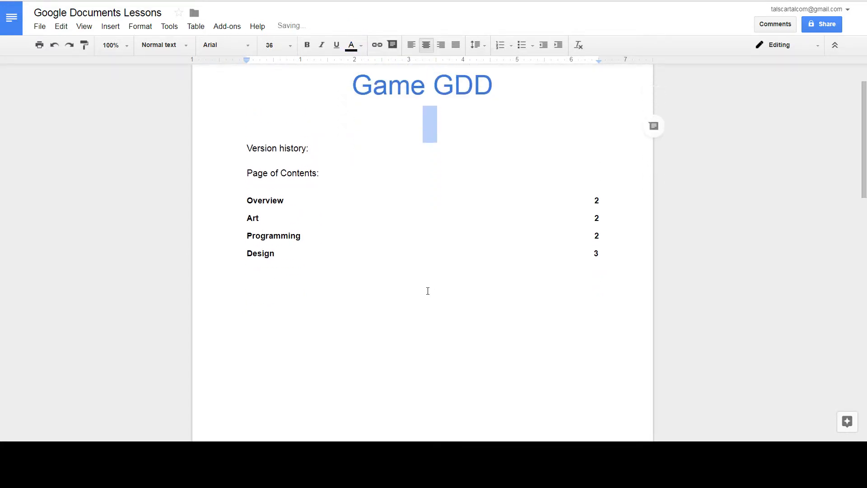
scroll(428, 290, "up", 1)
left_click(280, 303)
scroll(325, 253, "down", 1)
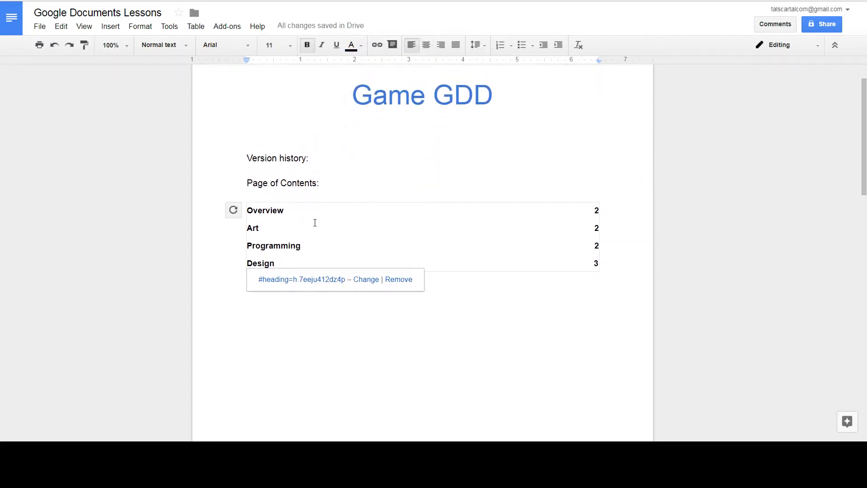
left_click_drag(313, 155, 217, 155)
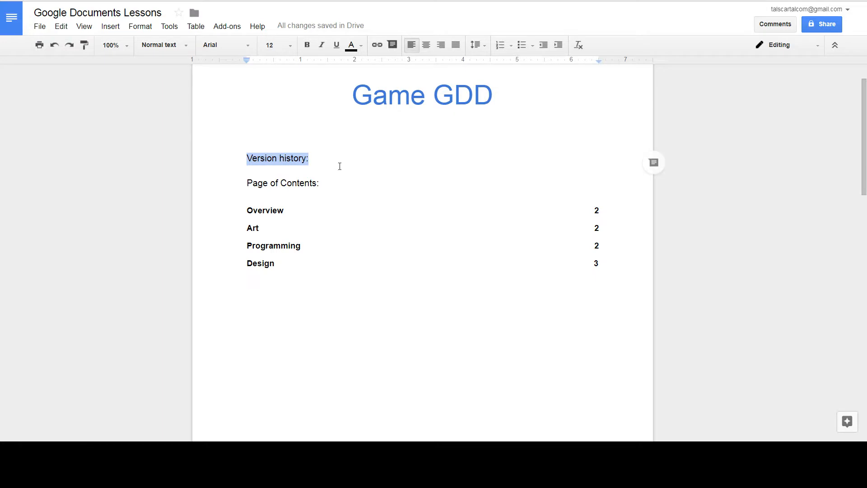
left_click(360, 46)
left_click(417, 149)
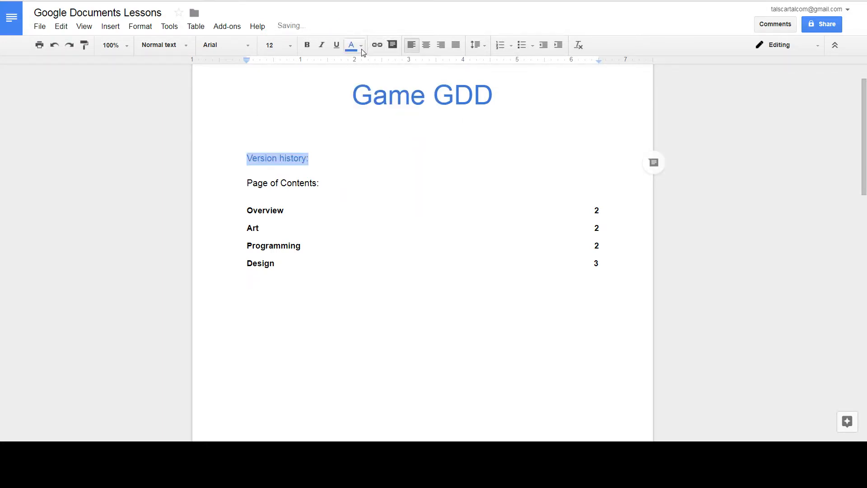
left_click(307, 45)
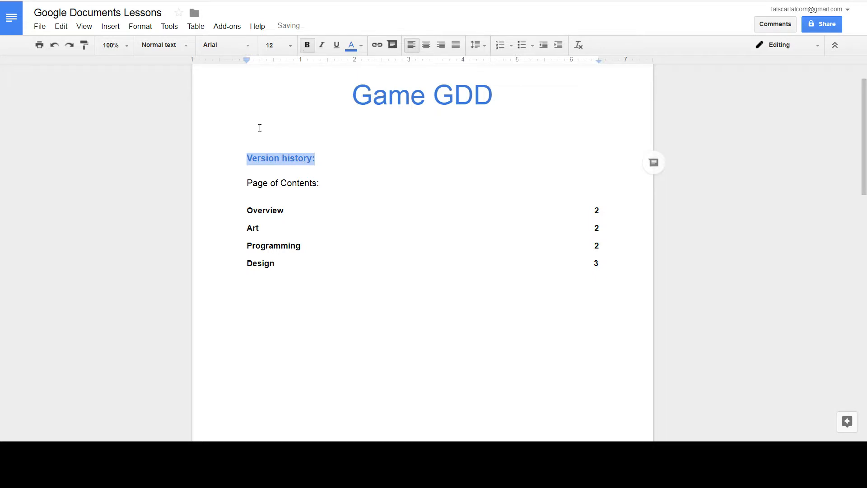
Apply the Heading 1 paragraph style to the "Version history:" line.
left_click(196, 26)
left_click(149, 28)
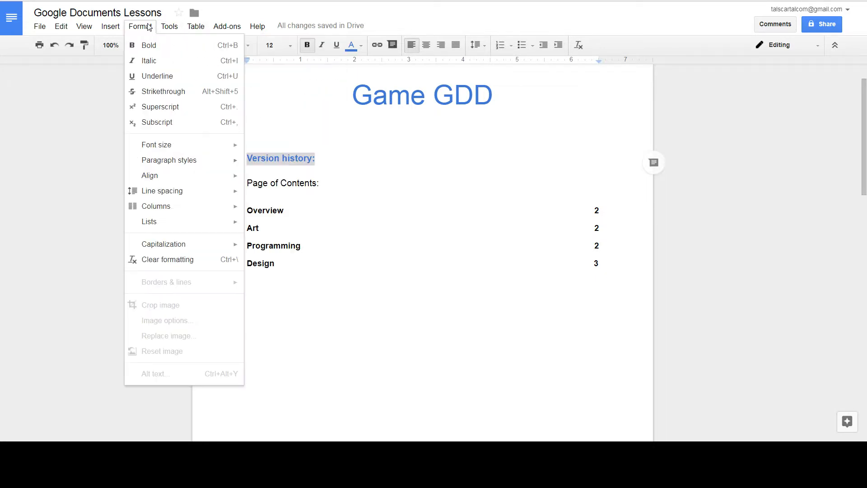
mouse_move(228, 162)
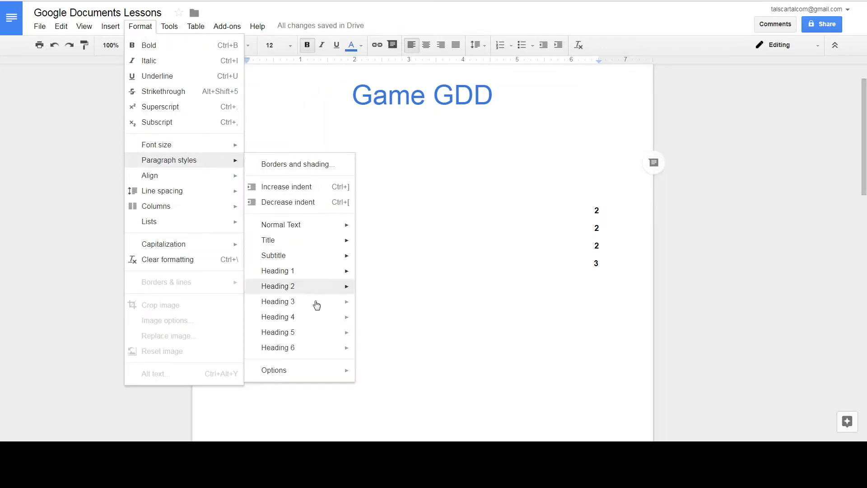
mouse_move(316, 271)
left_click(392, 277)
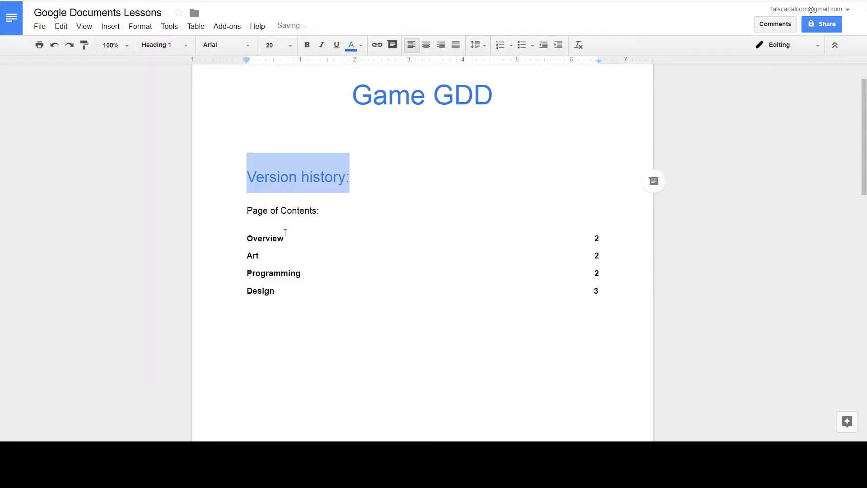
Refresh the table of contents to add the "Version history:" heading and current page numbers.
left_click(257, 226)
left_click(259, 238)
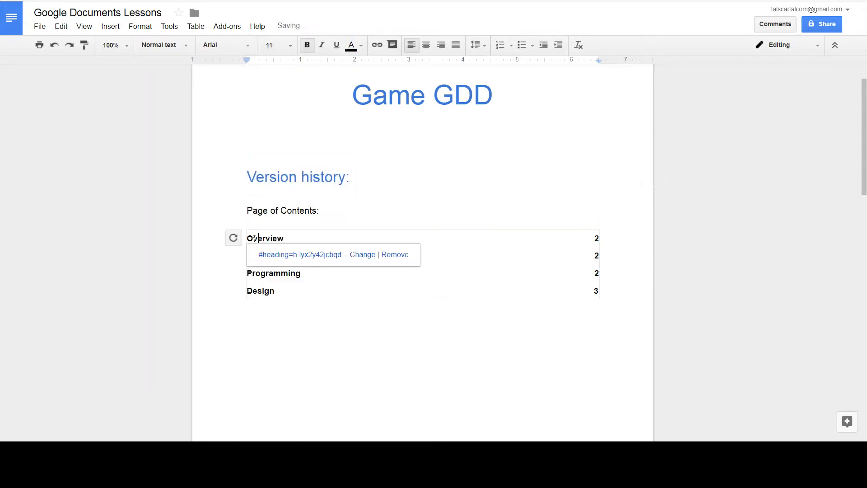
left_click(230, 243)
left_click(317, 300)
left_click(311, 393)
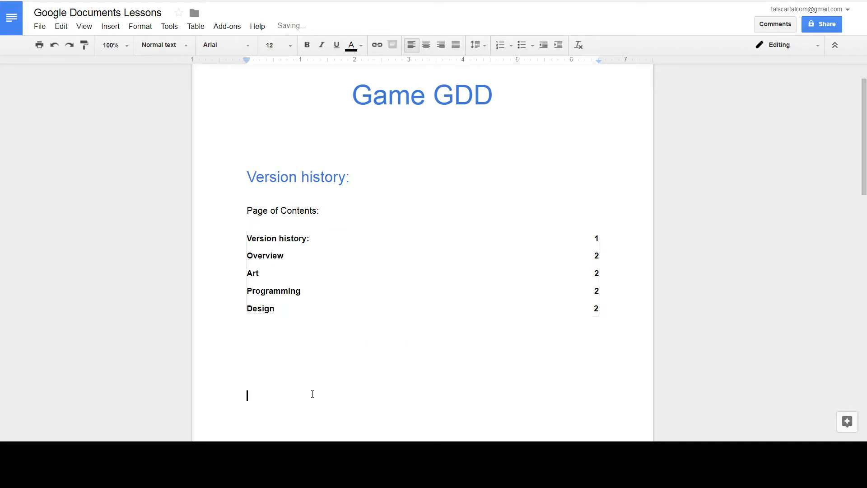
scroll(379, 350, "down", 2)
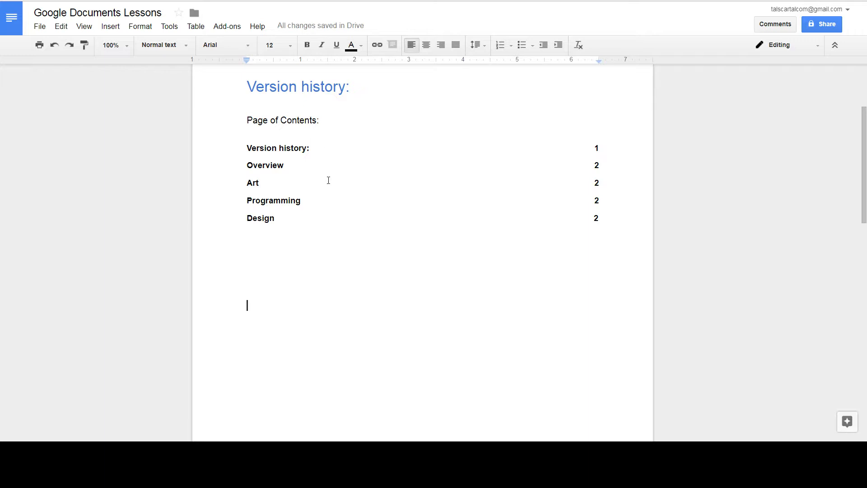
scroll(339, 177, "down", 3)
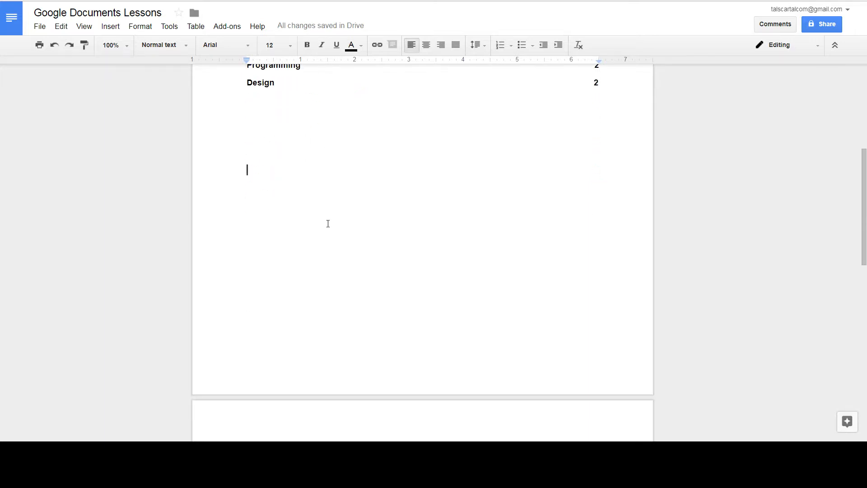
scroll(326, 222, "up", 3)
scroll(323, 215, "down", 7)
scroll(313, 214, "down", 3)
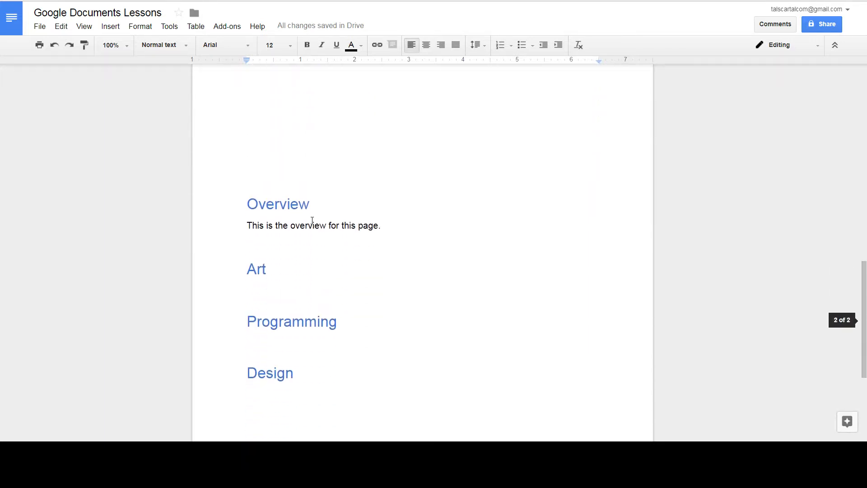
Add a "The game play:" line directly below the "Overview" heading.
left_click(362, 207)
key("Return")
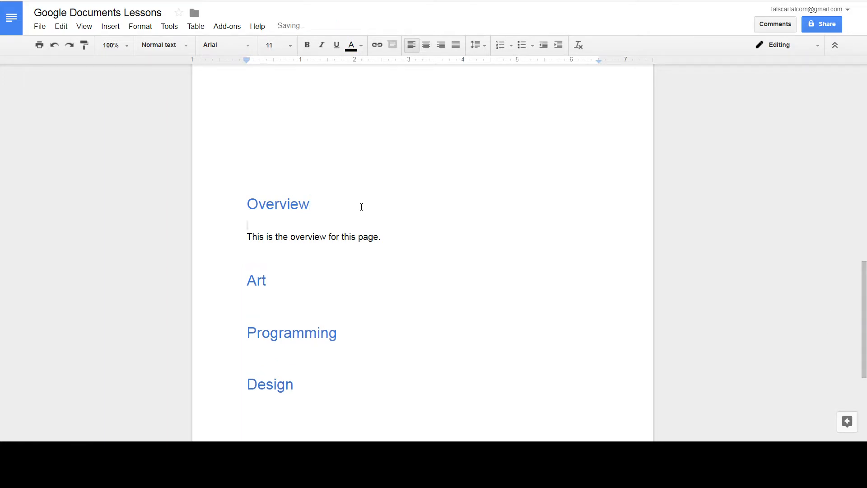
type("The game pla")
type("ge")
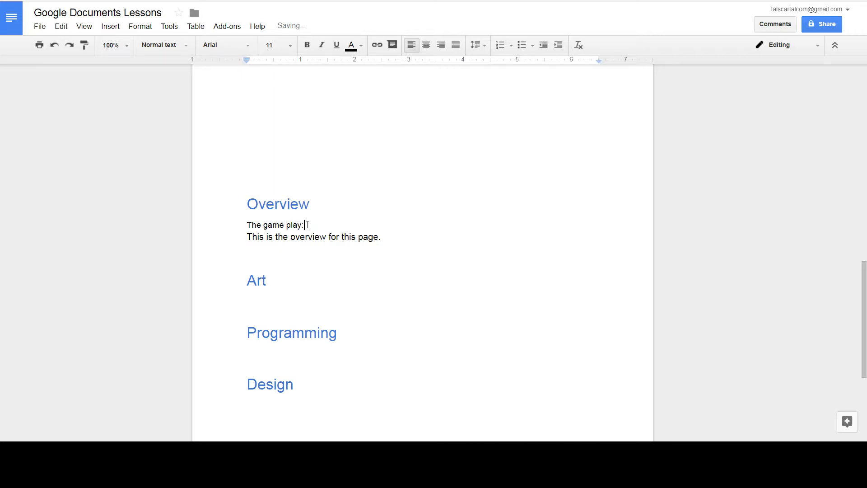
Apply the Heading 2 paragraph style to the "The game play:" line.
left_click_drag(307, 225, 246, 224)
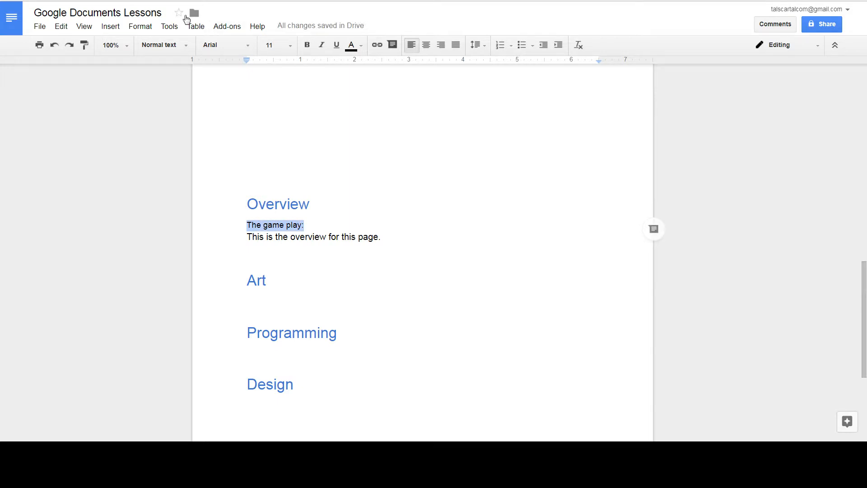
left_click(140, 26)
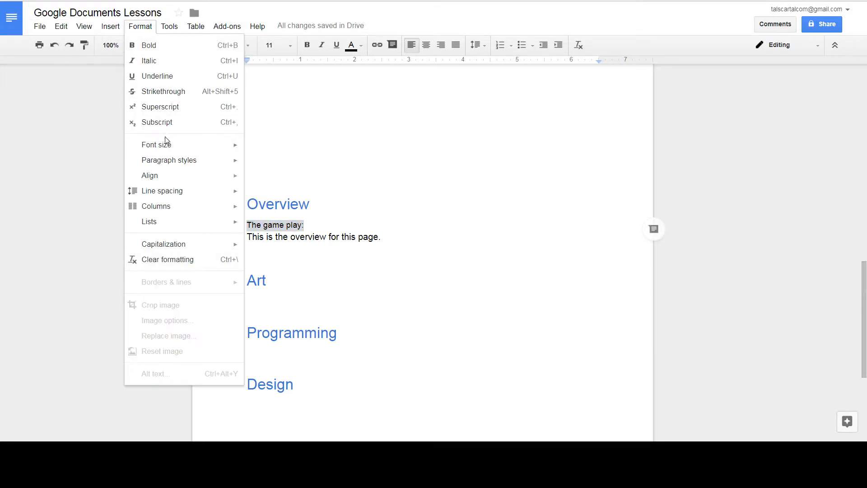
mouse_move(181, 160)
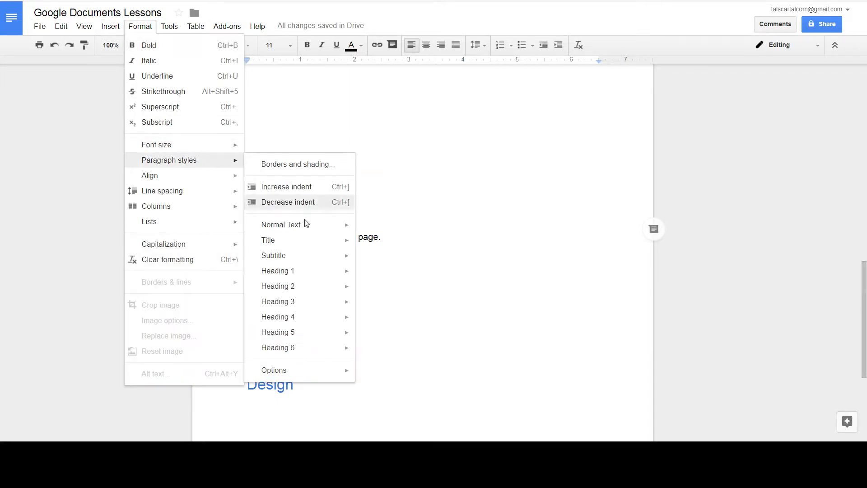
mouse_move(304, 274)
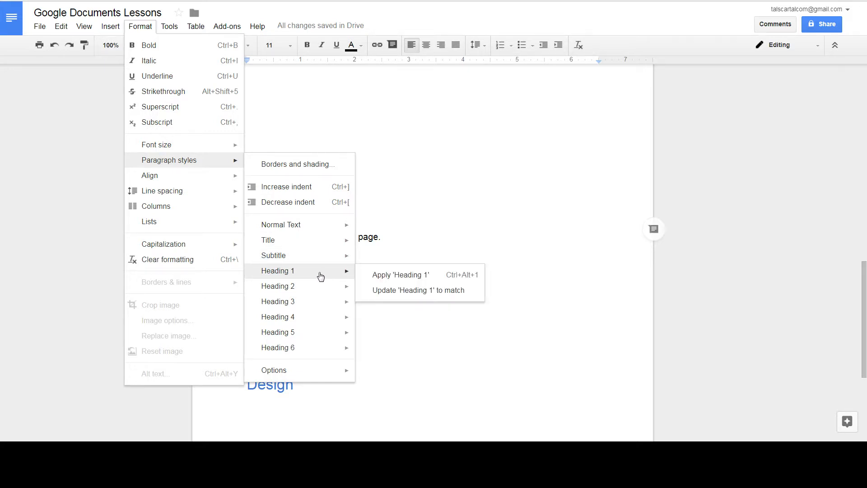
mouse_move(283, 290)
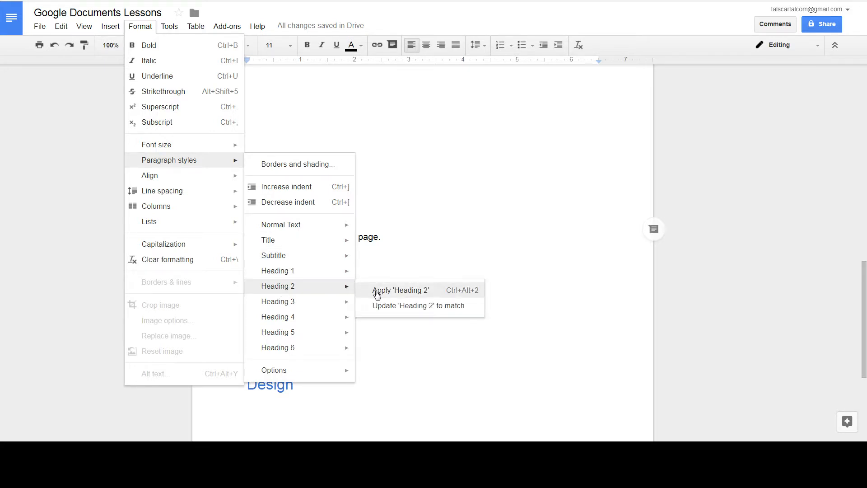
left_click(377, 294)
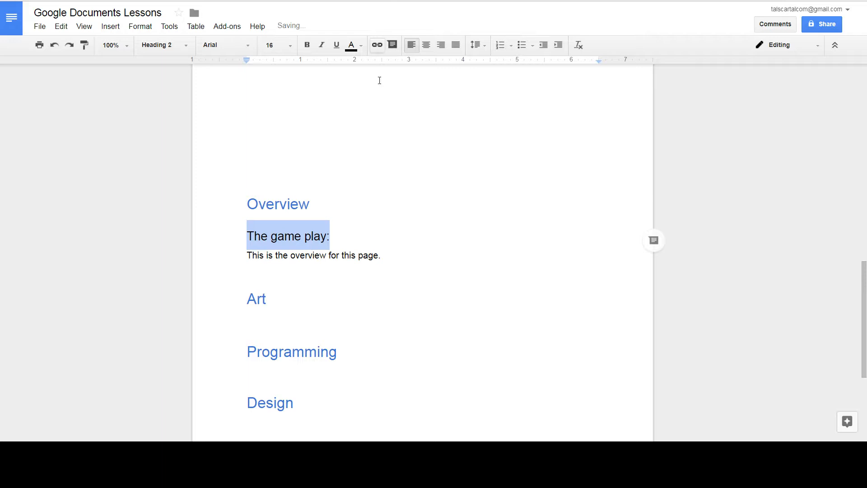
Set the text color of the "The game play:" subheading to a lighter blue than the section headings.
left_click(355, 45)
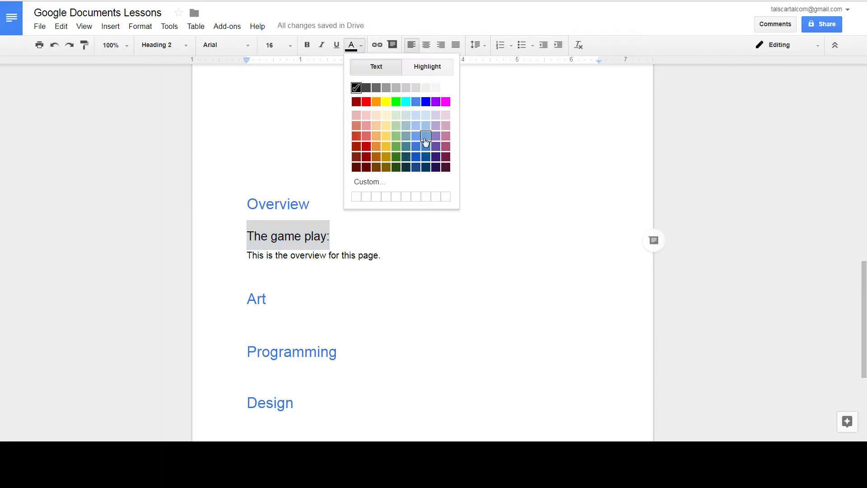
left_click(419, 136)
scroll(342, 233, "up", 2)
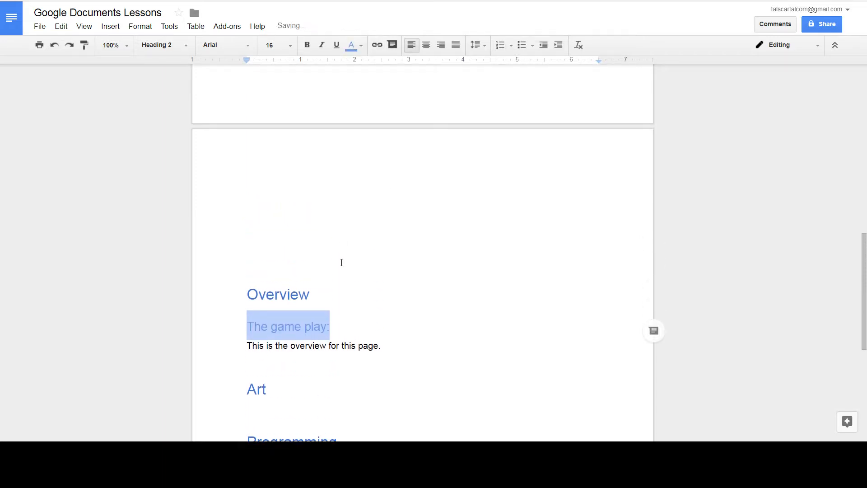
left_click(341, 259)
Refresh the table of contents to include the "The game play:" subheading under Overview.
scroll(337, 248, "up", 6)
scroll(310, 140, "up", 6)
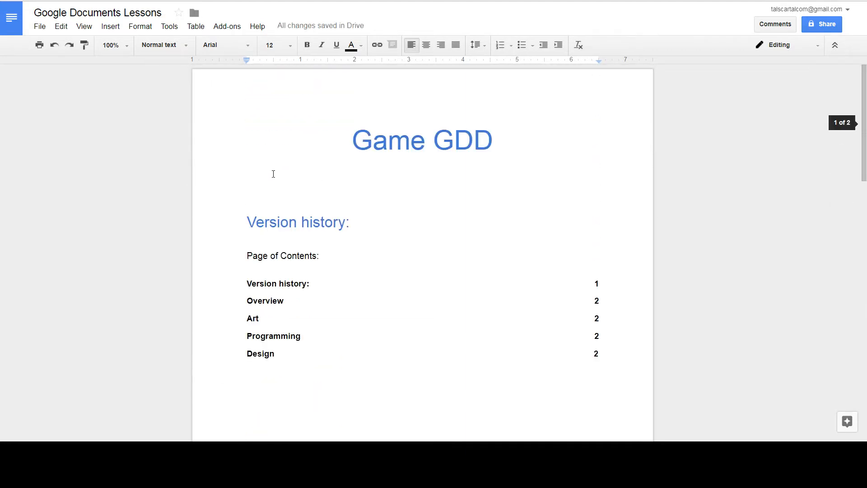
left_click(254, 298)
left_click(234, 283)
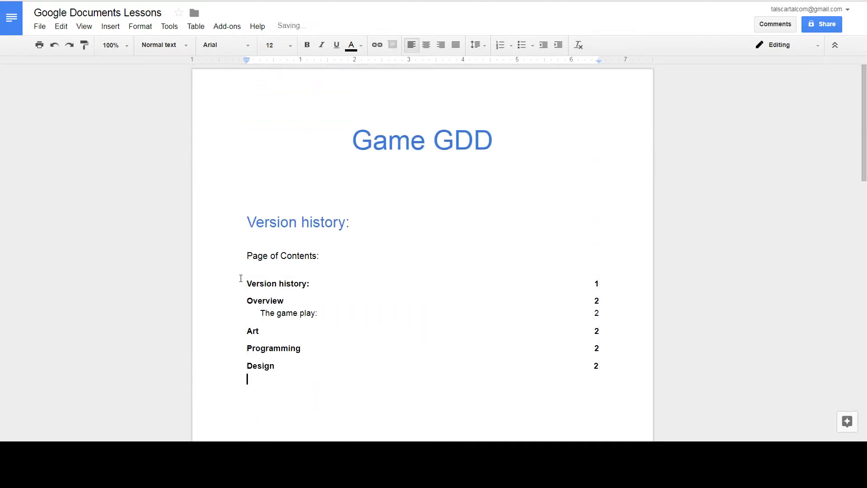
Follow the "The game play:" link in the table of contents to its subheading.
scroll(289, 298, "down", 1)
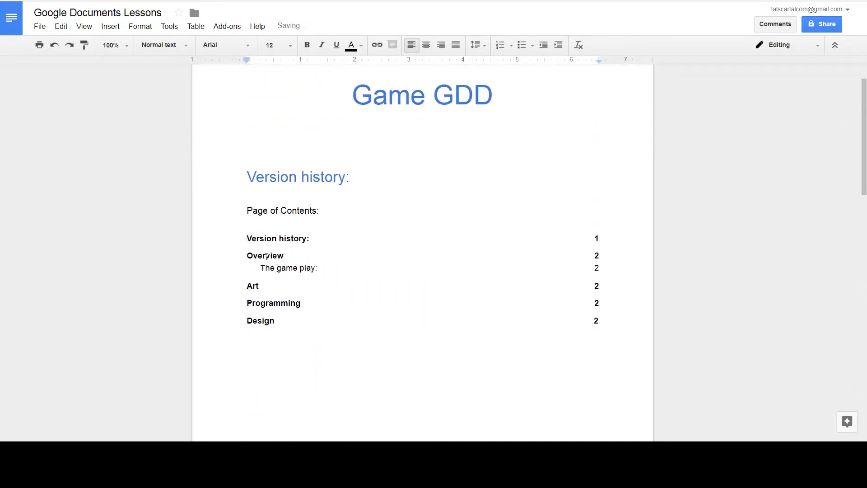
left_click(284, 268)
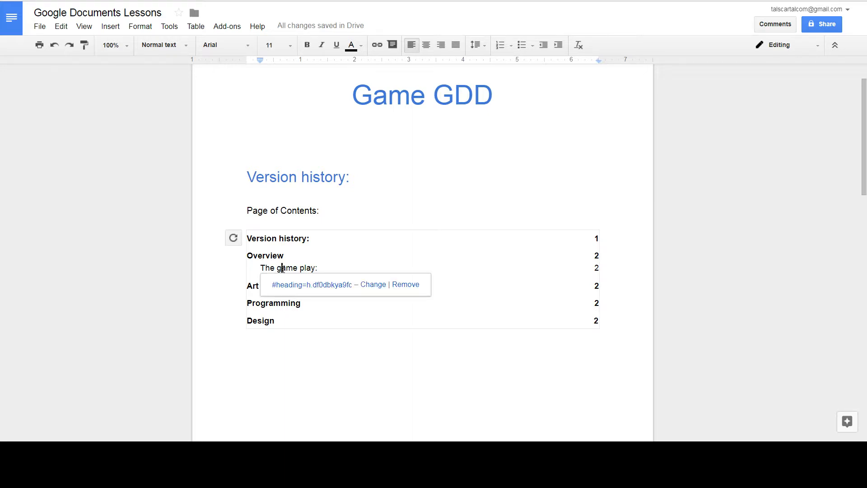
left_click(296, 288)
scroll(293, 282, "down", 1)
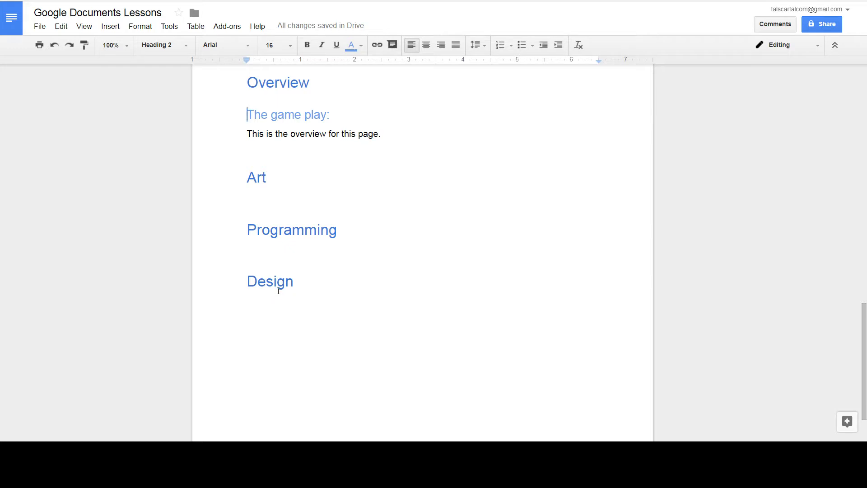
Add a "Tracking board" line below the "Design" heading, leaving an empty line between them.
left_click(329, 288)
key("Return")
scroll(372, 242, "down", 2)
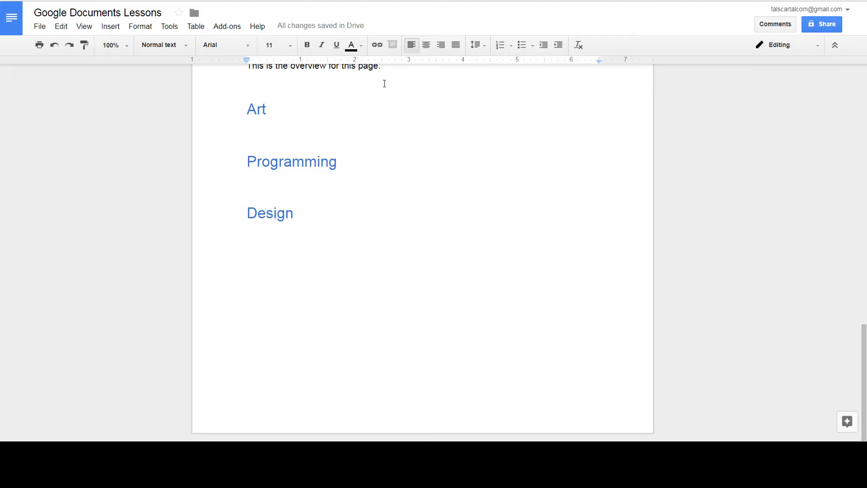
type("Track")
type("ing board")
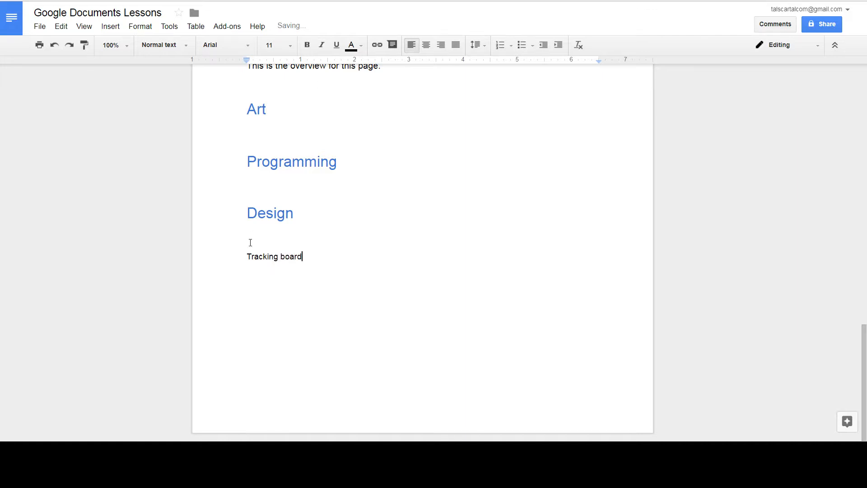
Set the text color of the "Tracking board" line to the same blue as the section headings.
left_click_drag(301, 256, 241, 253)
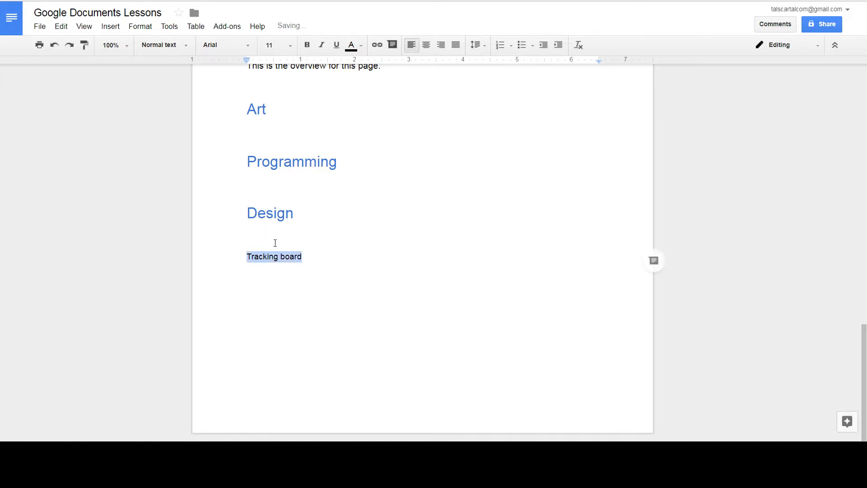
left_click(352, 45)
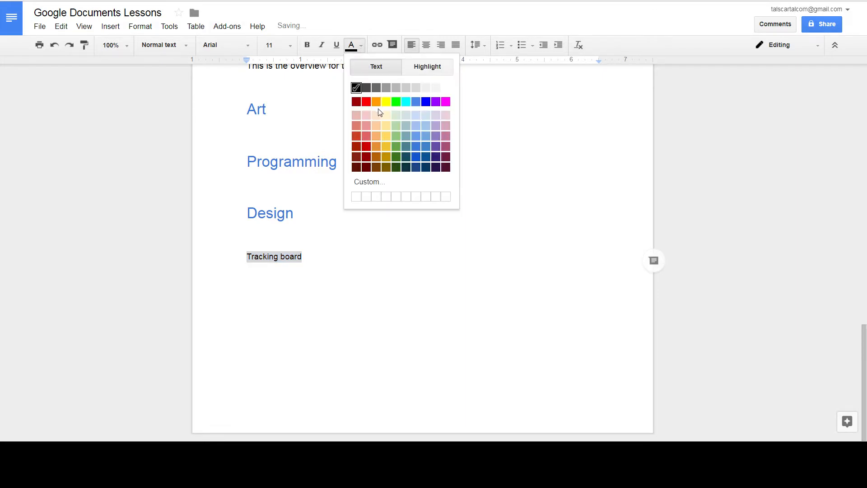
left_click(416, 145)
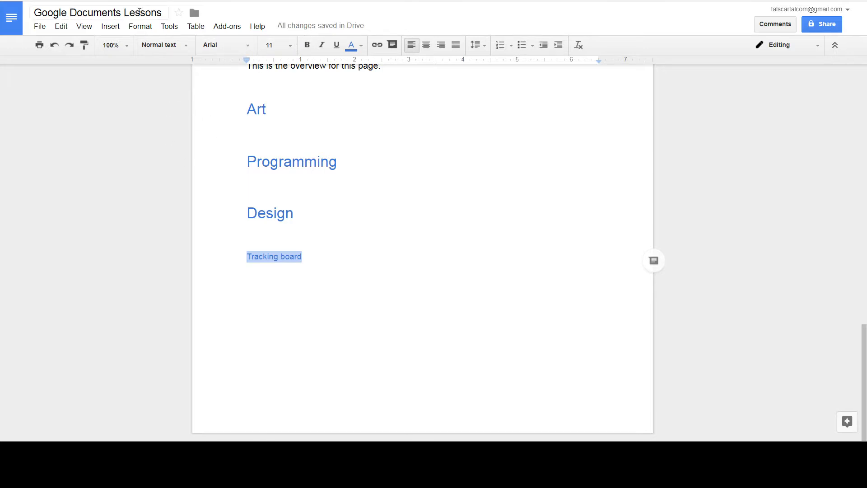
Apply the Heading 1 paragraph style to the "Tracking board" line.
left_click(140, 26)
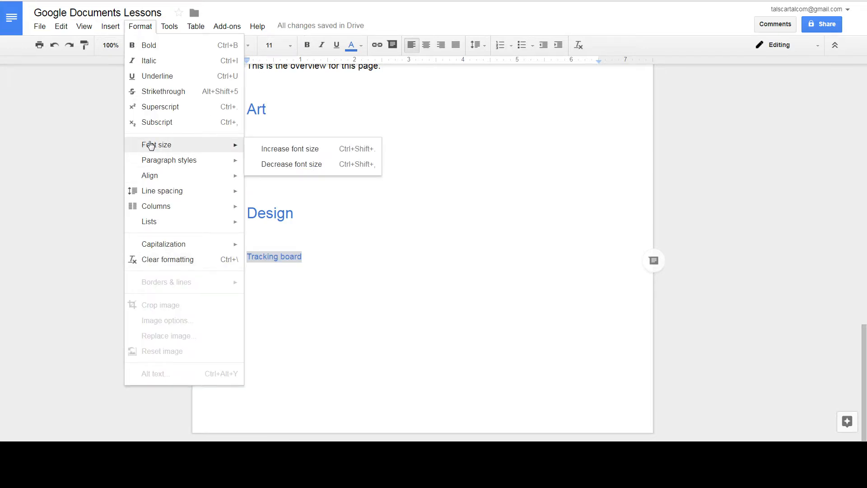
mouse_move(192, 165)
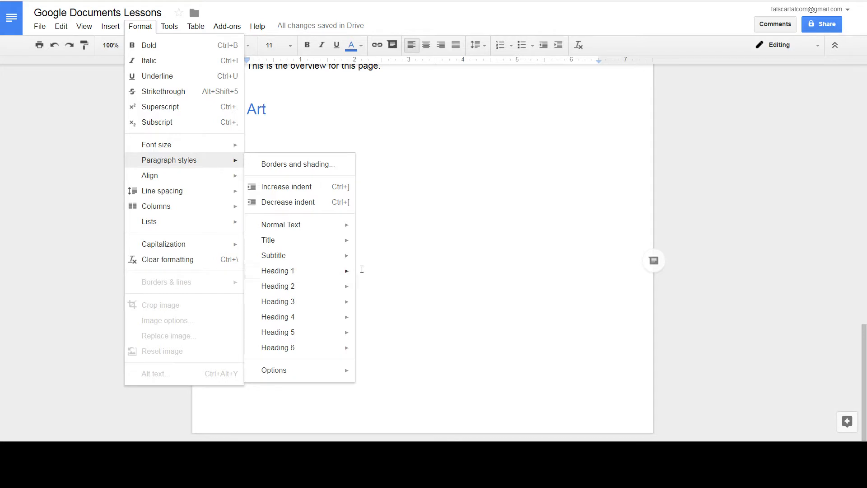
mouse_move(294, 272)
left_click(377, 277)
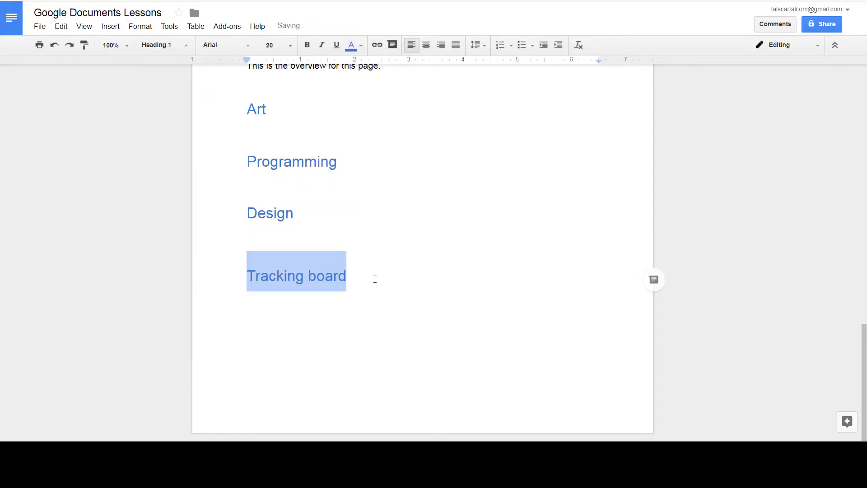
Add a "Programming" line directly below the "Tracking board" heading.
left_click(388, 274)
key("Return")
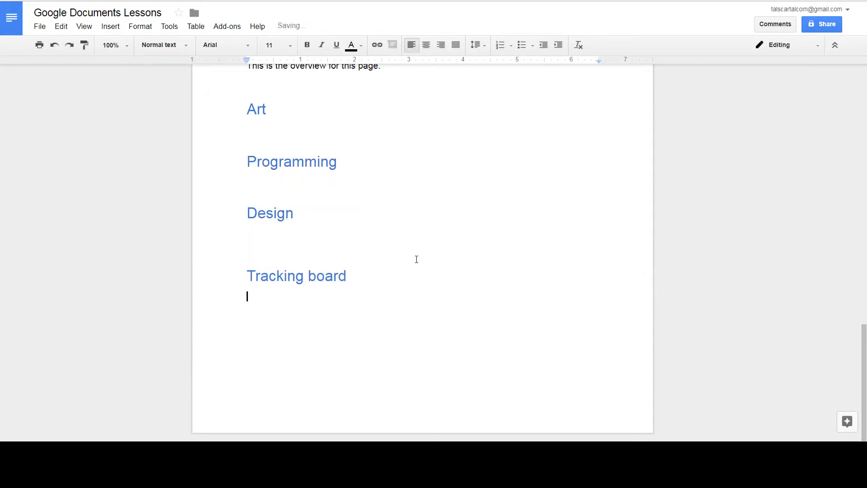
left_click(147, 31)
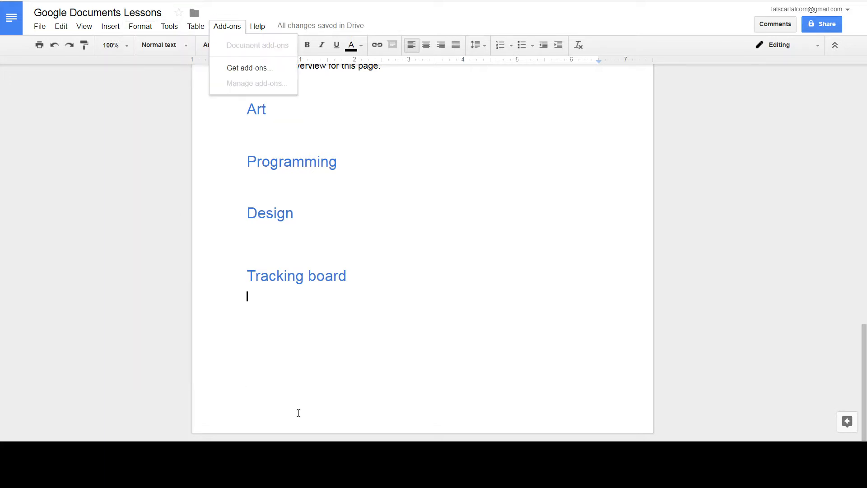
left_click(273, 295)
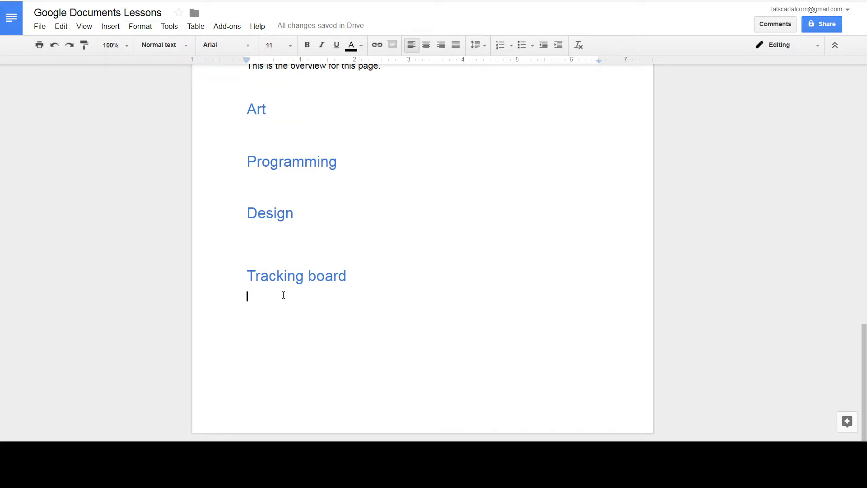
type("Programming")
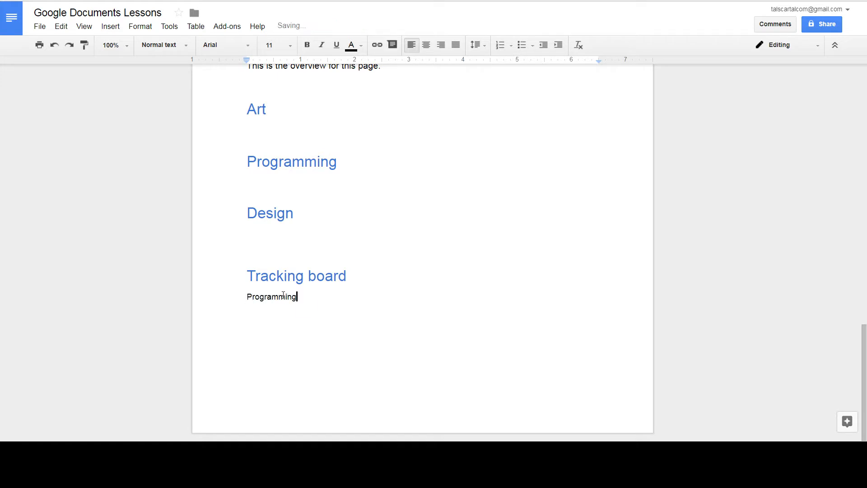
Apply the Heading 2 paragraph style to the "Programming" line under "Tracking board".
left_click_drag(296, 296, 228, 299)
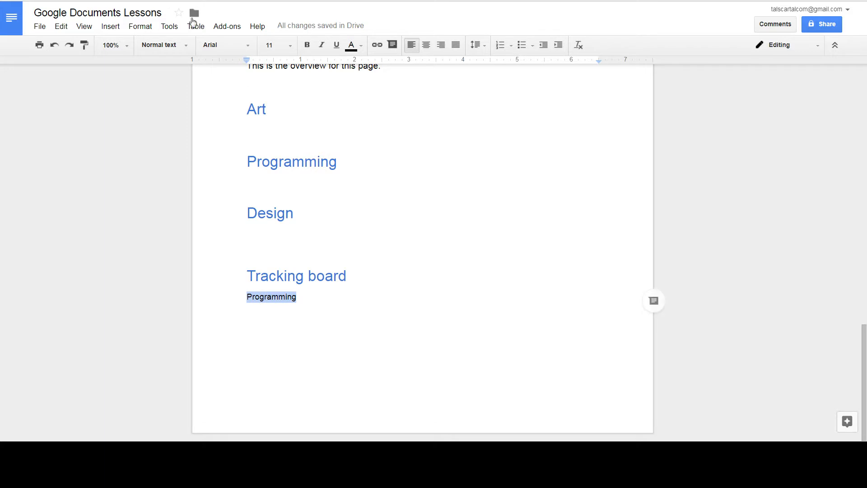
left_click(199, 26)
mouse_move(177, 26)
mouse_move(140, 26)
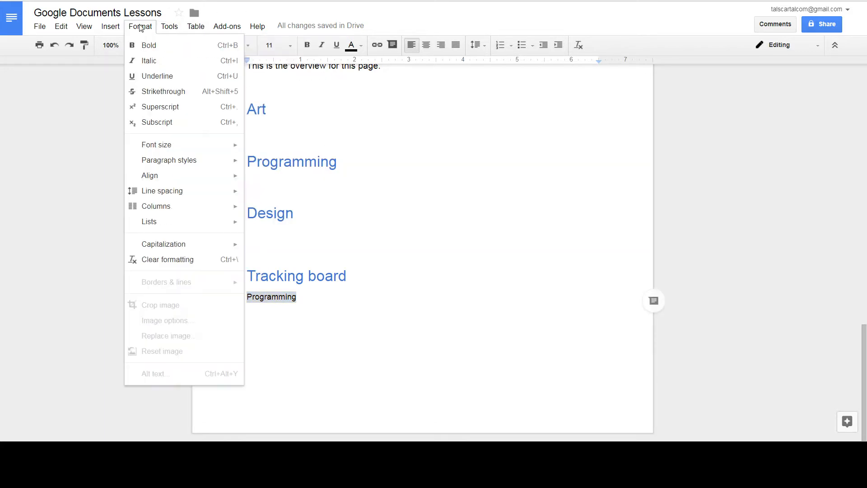
mouse_move(172, 161)
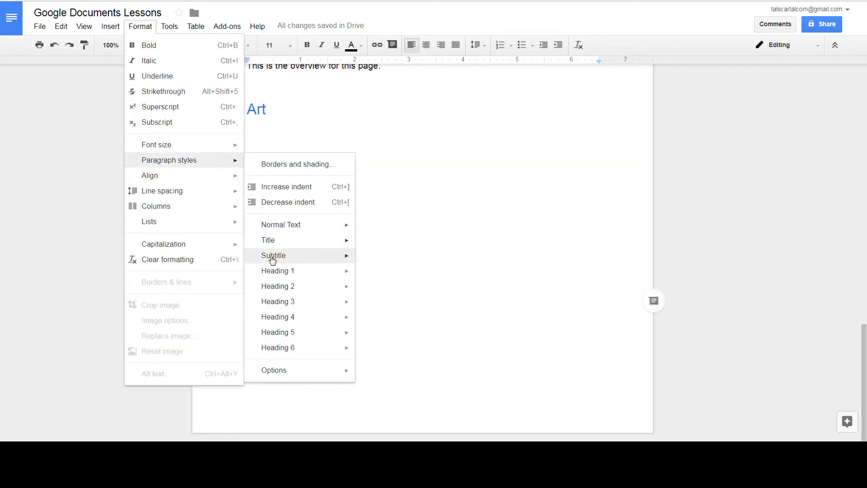
mouse_move(293, 289)
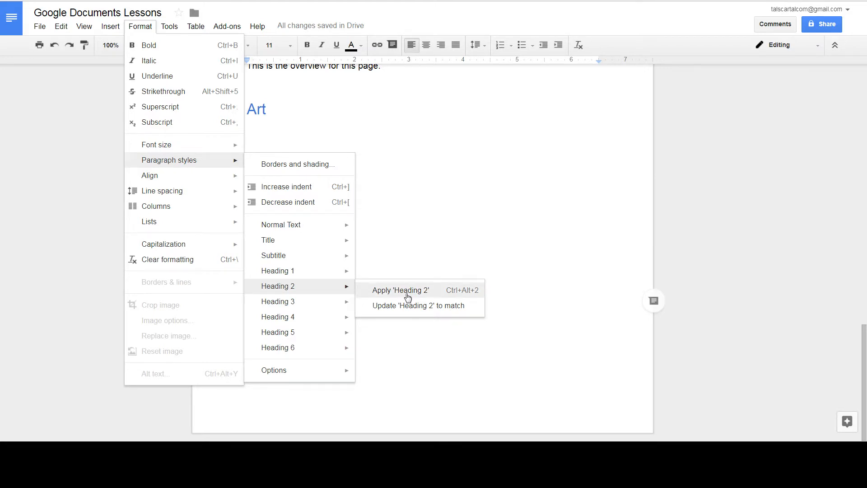
left_click(407, 290)
left_click(333, 312)
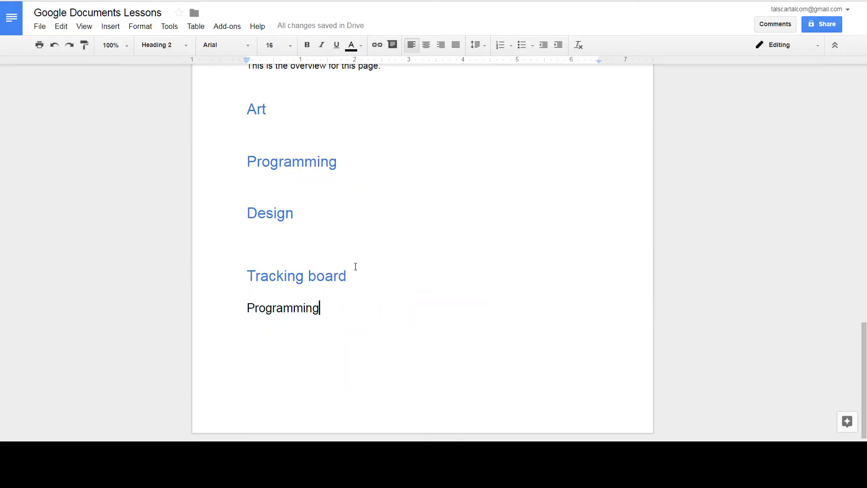
Add a "Weather systems" line below the "Programming" subheading of "Tracking board" and select its text.
key("Return")
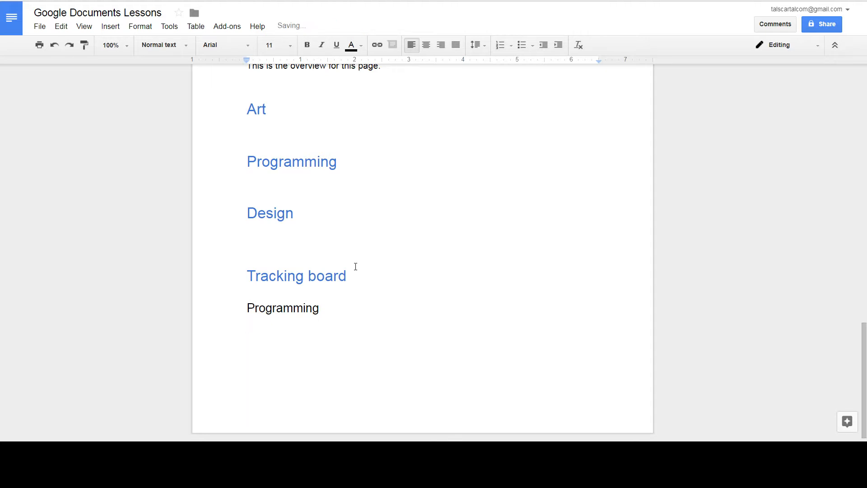
type("Weather systems")
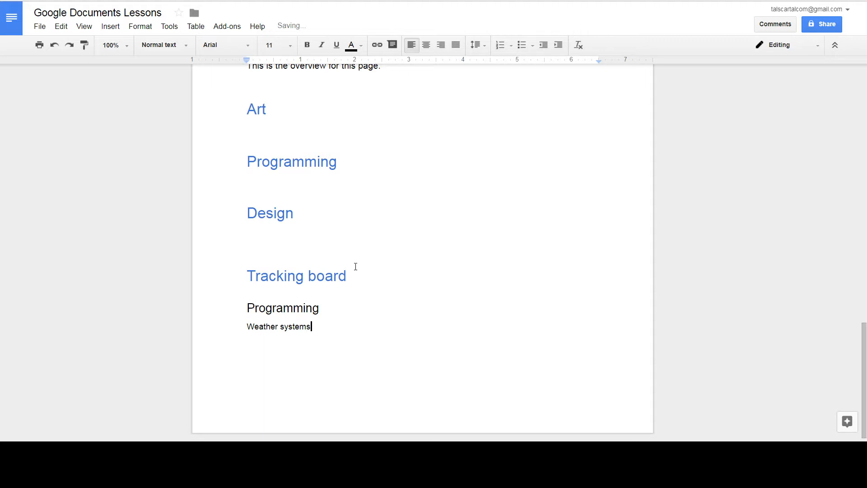
left_click_drag(349, 326, 247, 326)
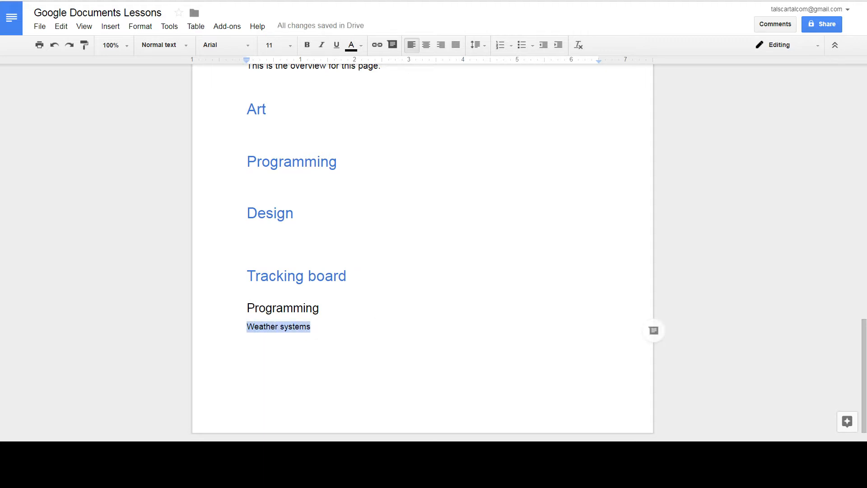
Apply the Heading 3 paragraph style to the "Weather systems" line and start a new line below it.
left_click(140, 26)
mouse_move(157, 147)
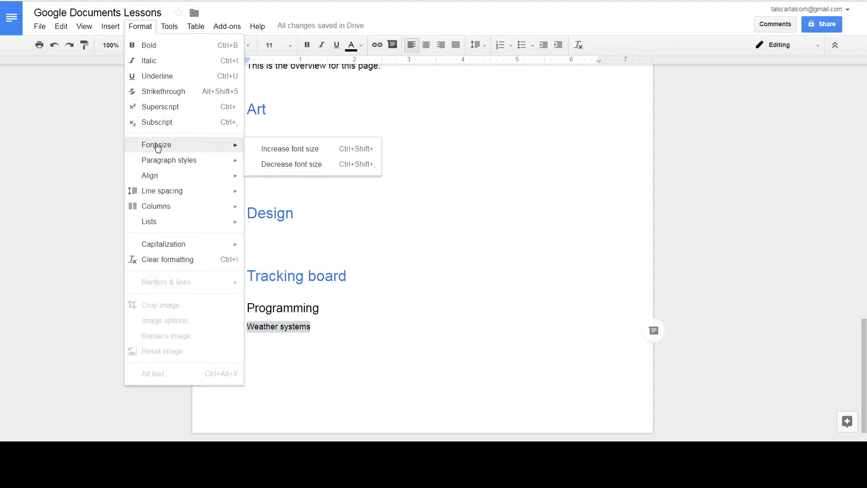
mouse_move(194, 162)
mouse_move(304, 305)
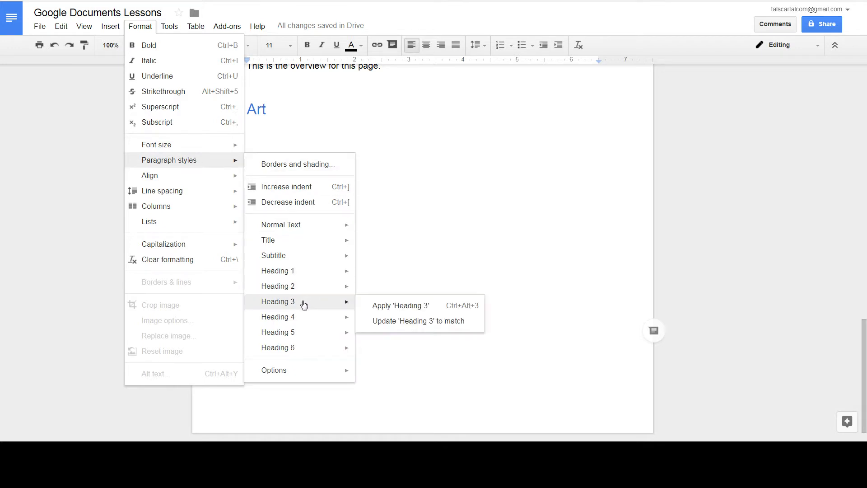
left_click(365, 308)
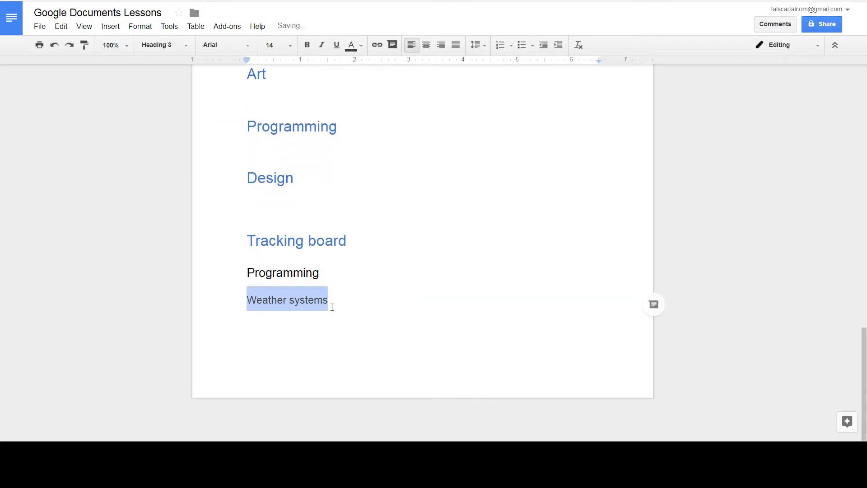
left_click(343, 302)
key("Return")
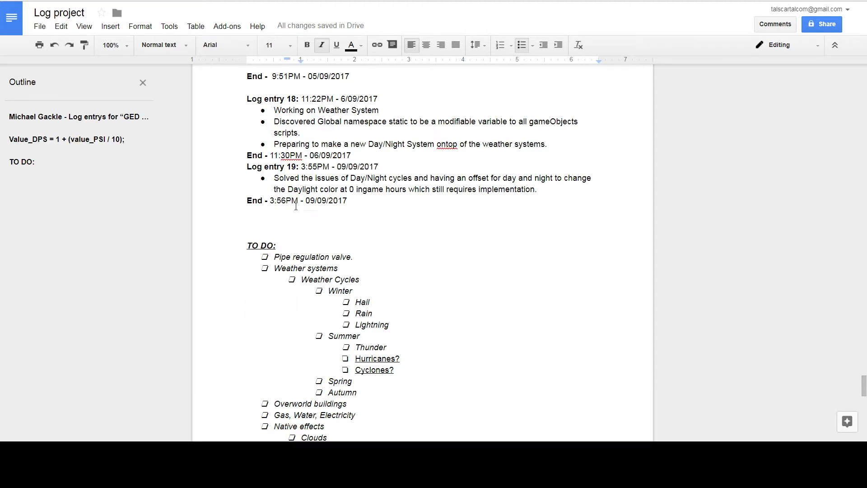
Look through the TO DO checklist in the Log project document.
scroll(300, 201, "down", 1)
scroll(300, 201, "down", 2)
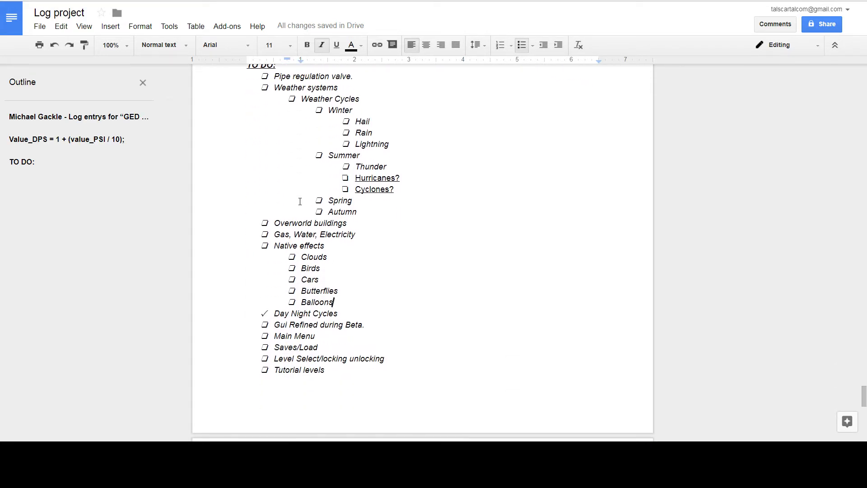
scroll(289, 144, "up", 1)
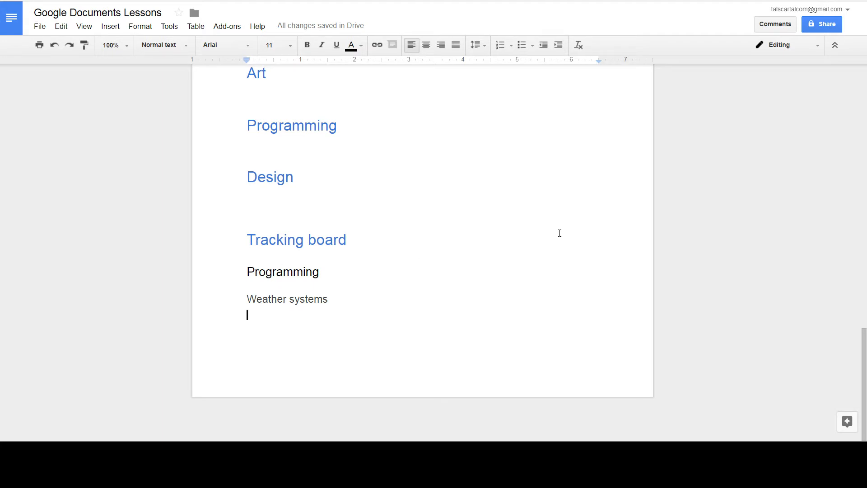
Add the lines "Day and Night" and "Rain and Hail" below the "Weather systems" subheading.
type("D")
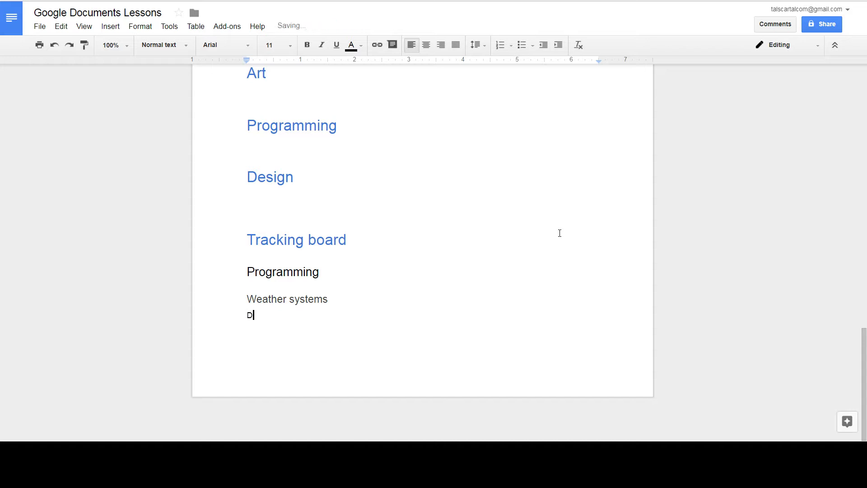
type("ay and Night")
key("Return")
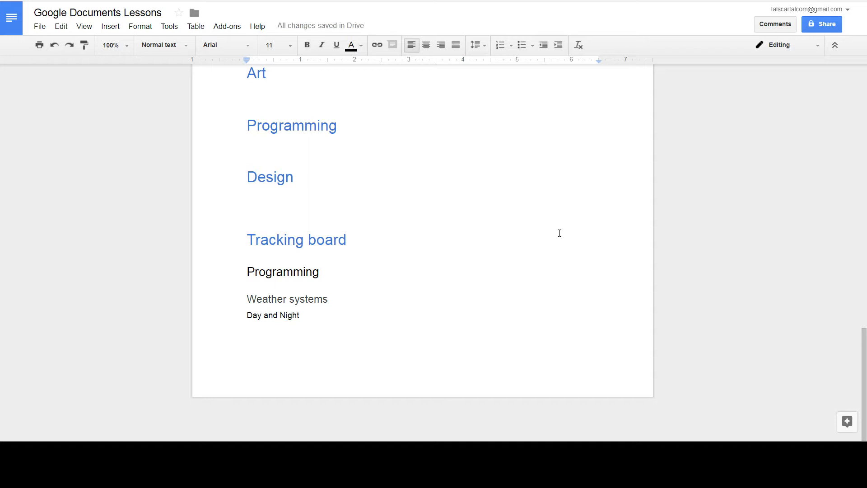
type("Rain and ")
type("Hail")
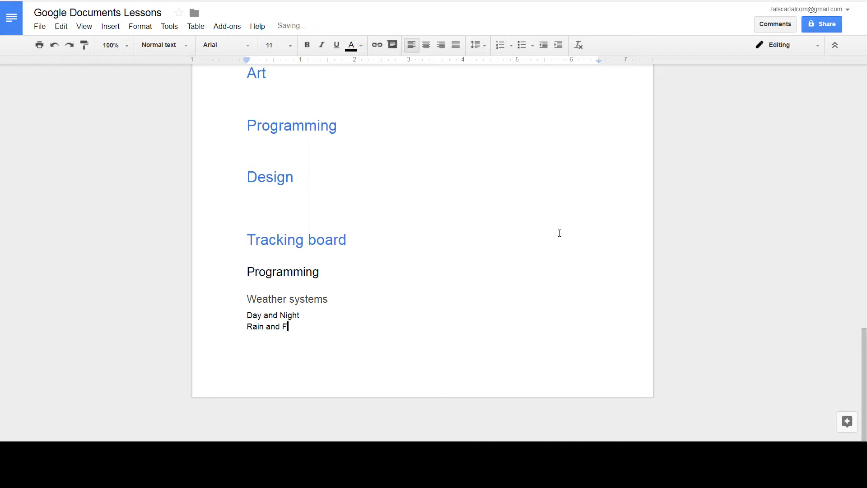
Insert a page break after "Rain and Hail" and add the lines "Thunder and Lightning" and "Calm and Windy".
key("ctrl+Return")
type("Thu")
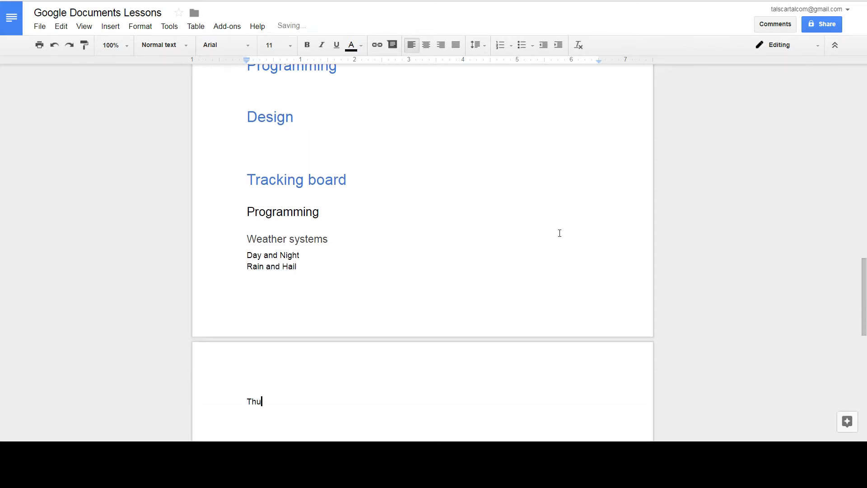
type("nder and Lightning")
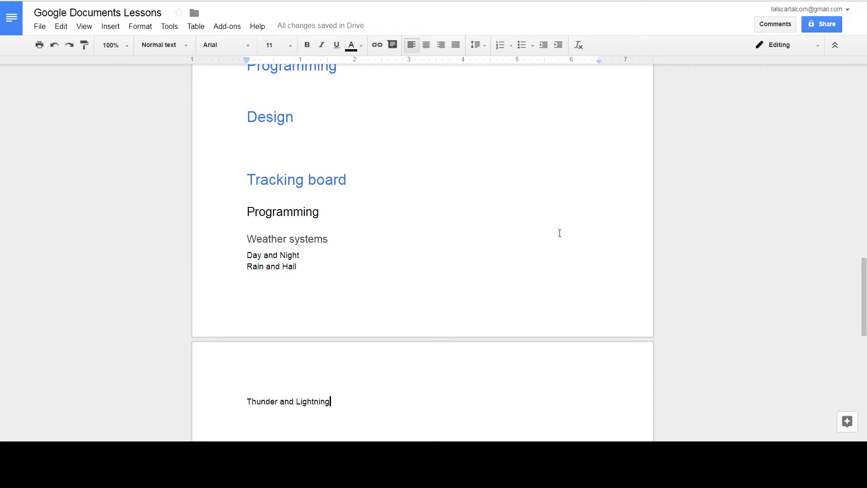
key("Return")
type("Calm and Windy")
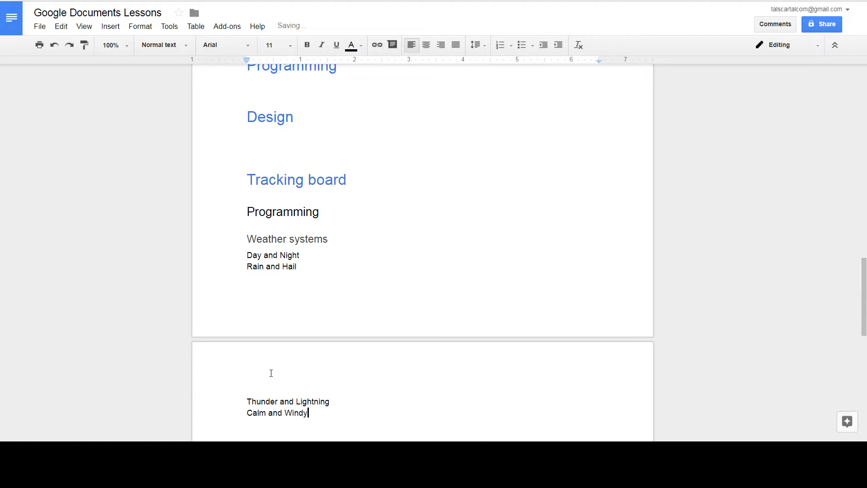
Format the four lines from "Day and Night" to "Calm and Windy" as a bulleted list with checkbox bullets.
left_click_drag(317, 409, 168, 255)
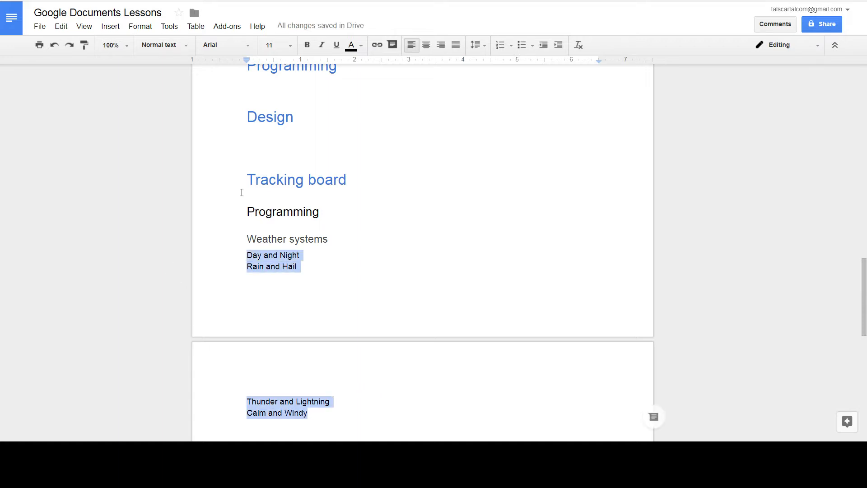
left_click(533, 45)
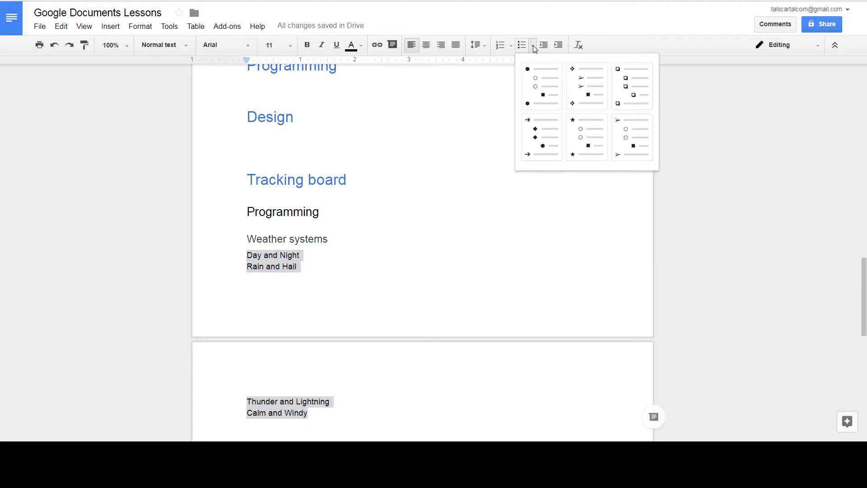
left_click(626, 82)
scroll(316, 210, "down", 1)
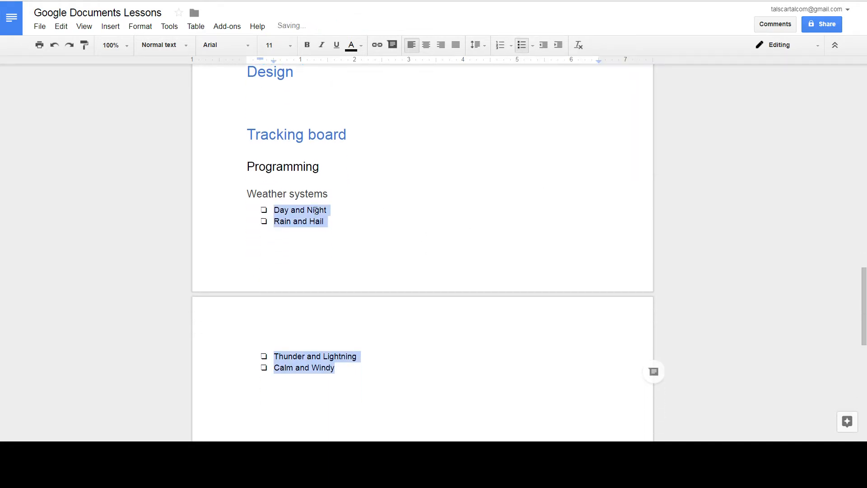
Update the table of contents under "Page of Contents:" to include the new Tracking board headings.
scroll(289, 187, "up", 20)
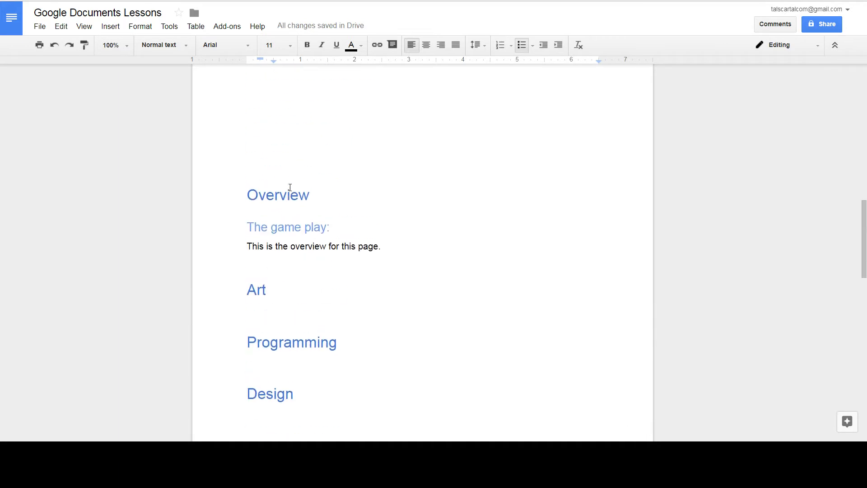
left_click(286, 331)
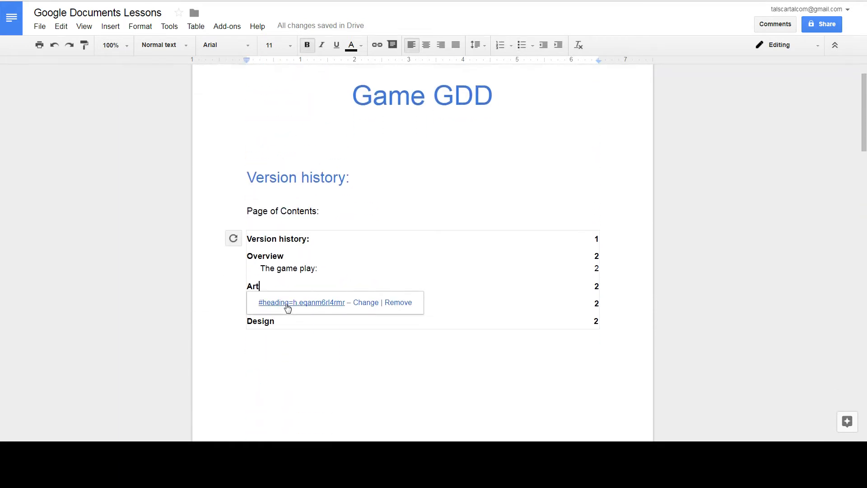
scroll(232, 193, "down", 2)
left_click(232, 193)
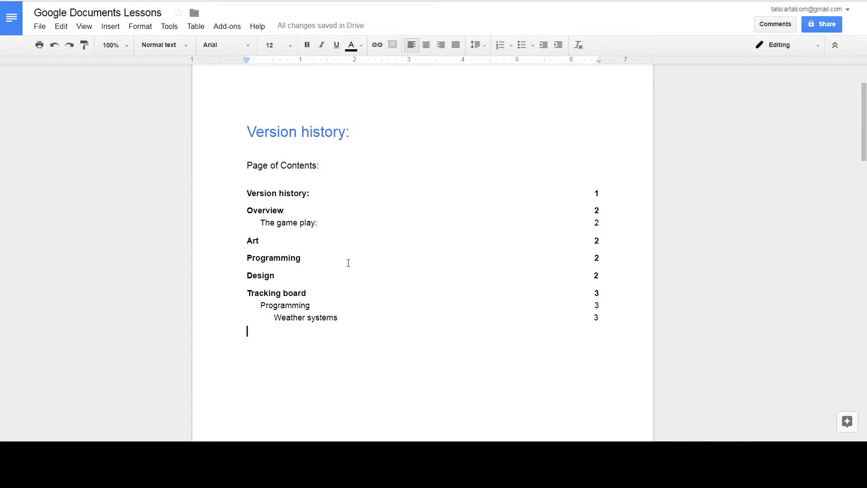
Check the Tracking board and Programming entries in the table of contents and follow the Weather systems link to its heading.
scroll(318, 244, "down", 1)
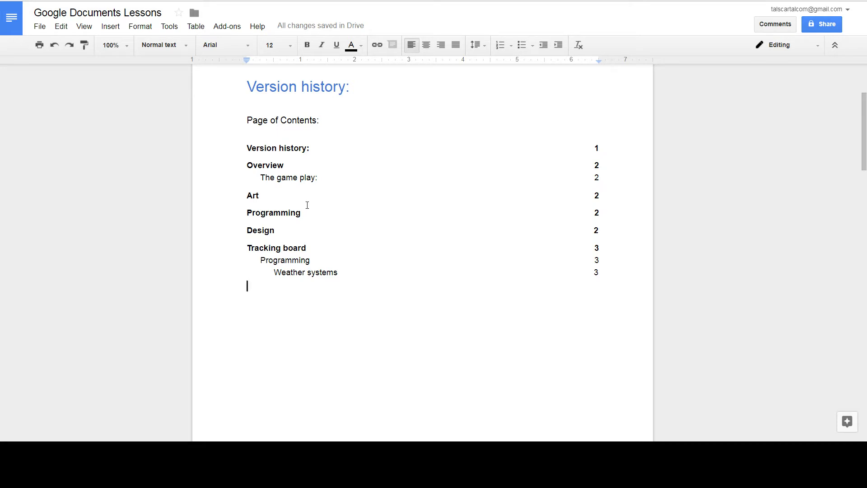
left_click(270, 251)
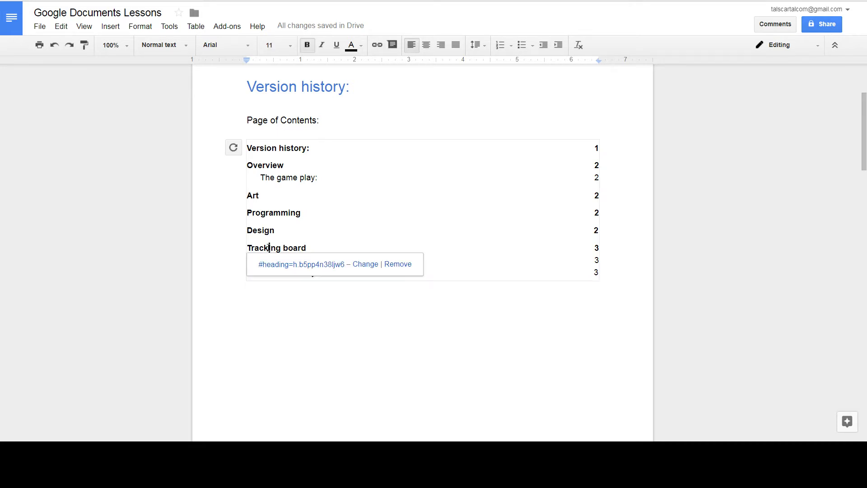
left_click(296, 229)
left_click(319, 281)
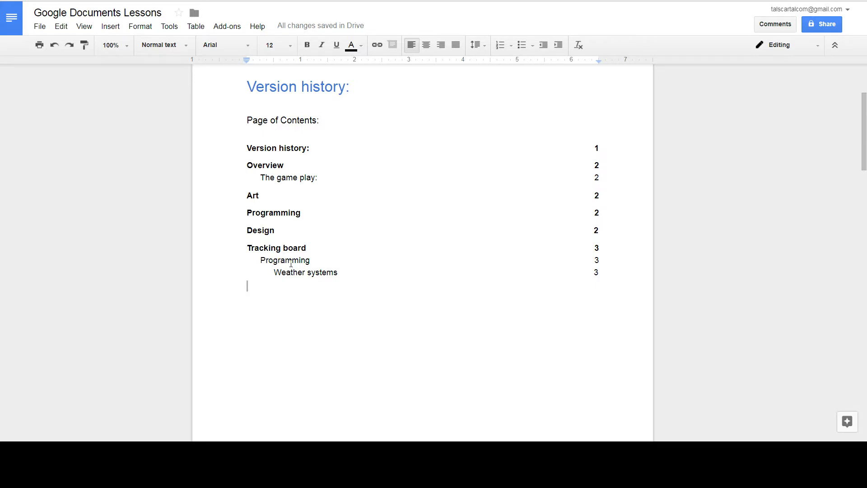
left_click(290, 261)
left_click(303, 319)
left_click(293, 271)
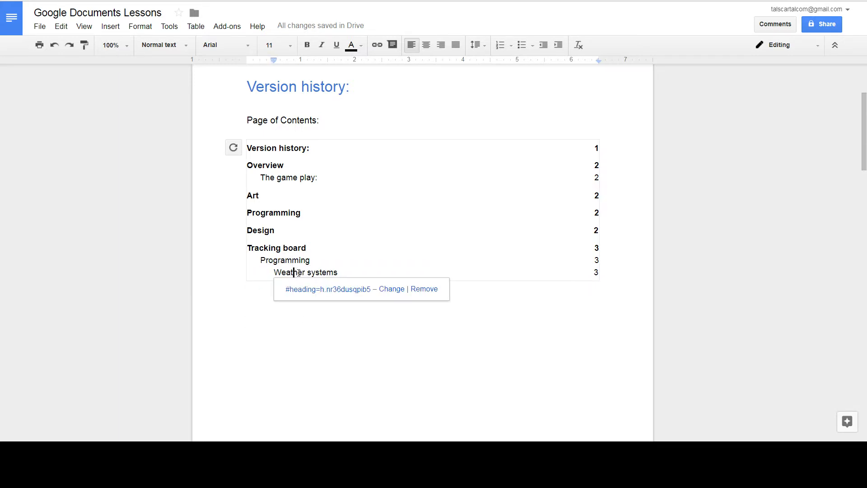
left_click(351, 289)
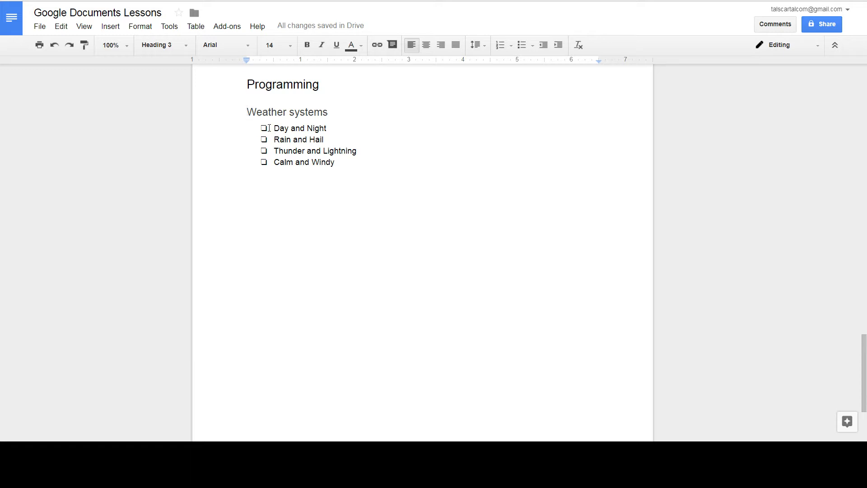
Change only the "Day and Night" item's checkbox bullet to a check mark.
left_click(269, 128)
left_click(264, 128)
left_click(268, 128)
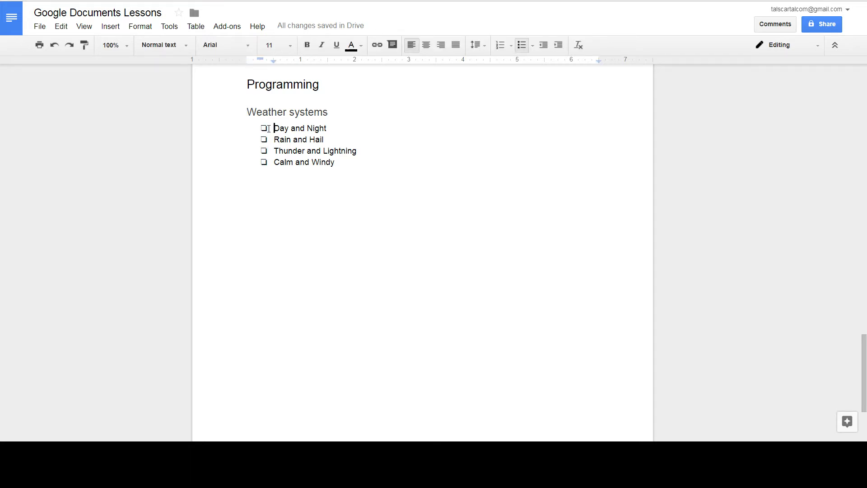
left_click(263, 128)
left_click(264, 128)
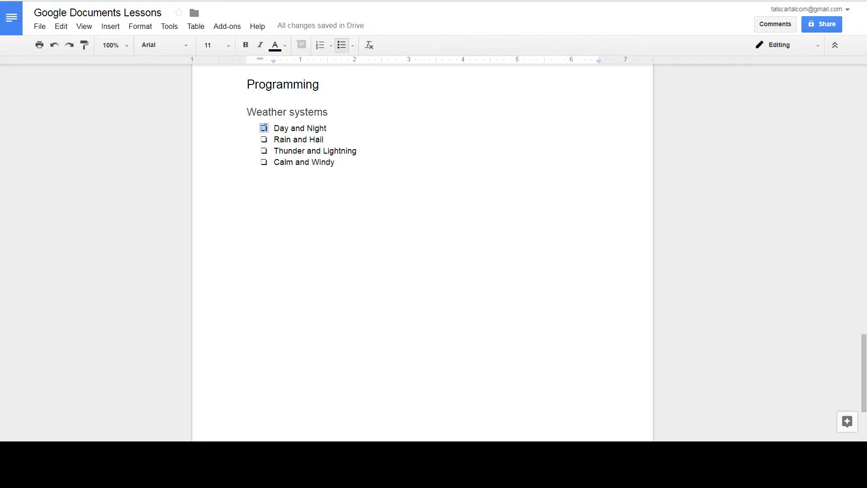
right_click(264, 128)
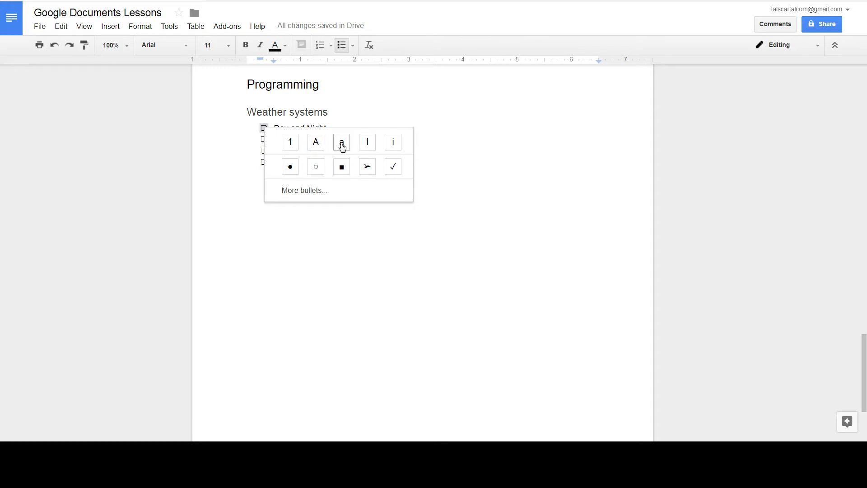
left_click(395, 168)
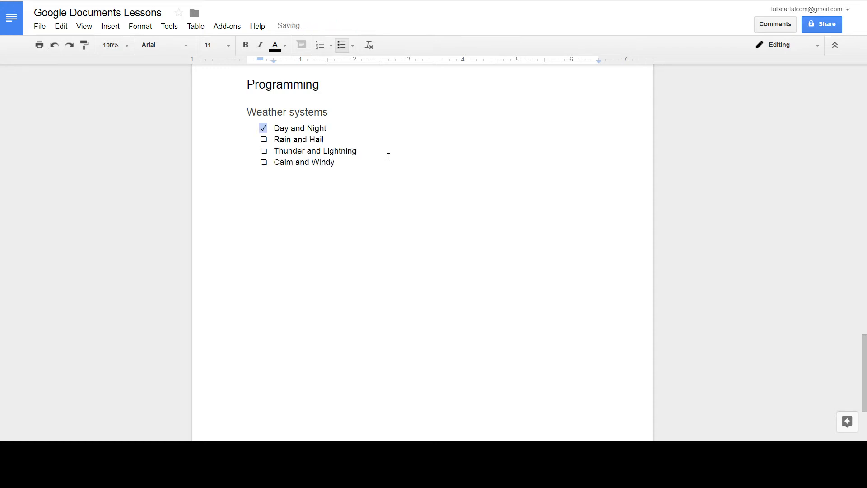
left_click(350, 158)
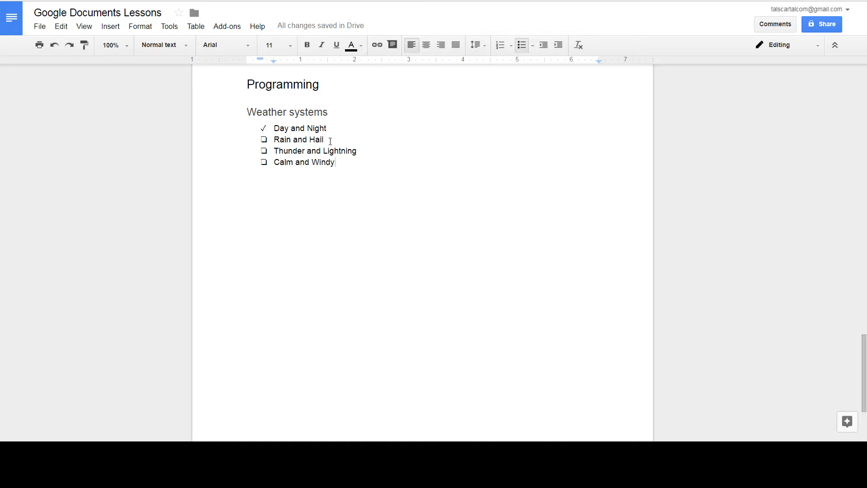
Color the "Day and Night" item's text dark red and the "Rain and Hail" item's text dark yellow.
left_click_drag(328, 128, 272, 129)
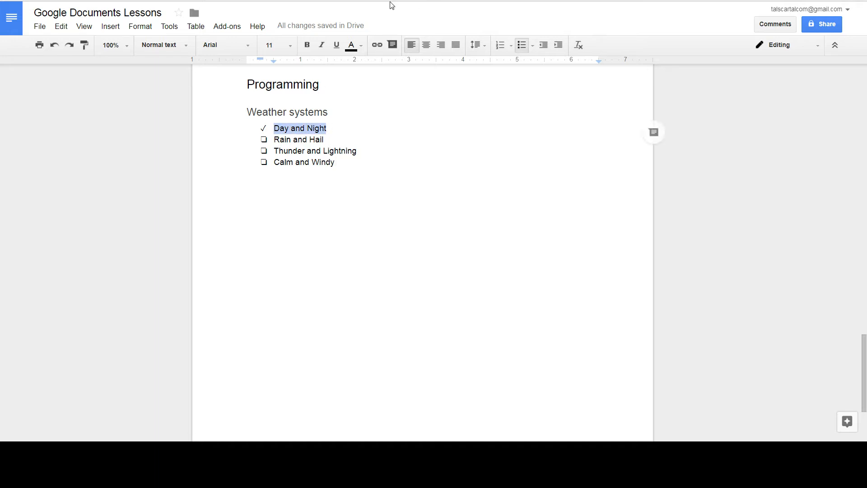
left_click(362, 45)
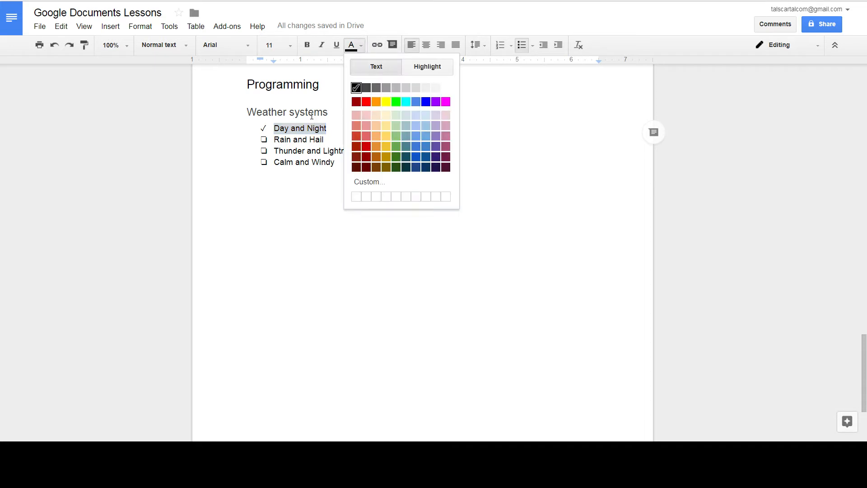
left_click(367, 147)
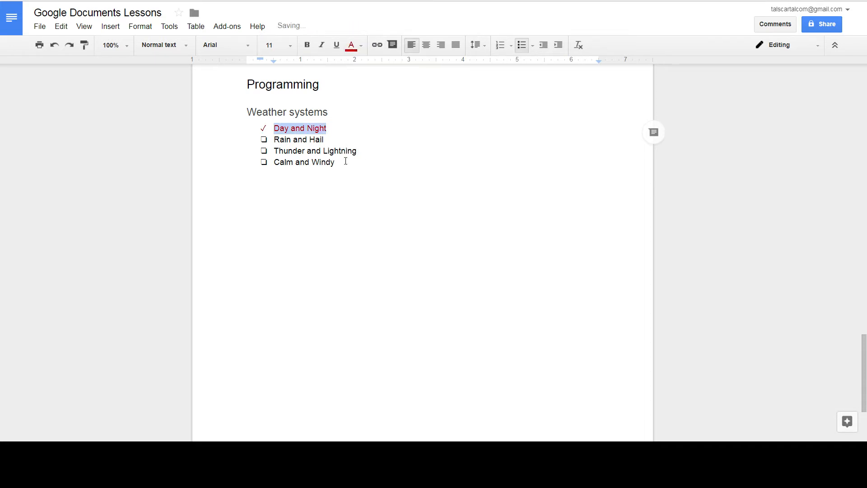
left_click_drag(332, 140, 274, 140)
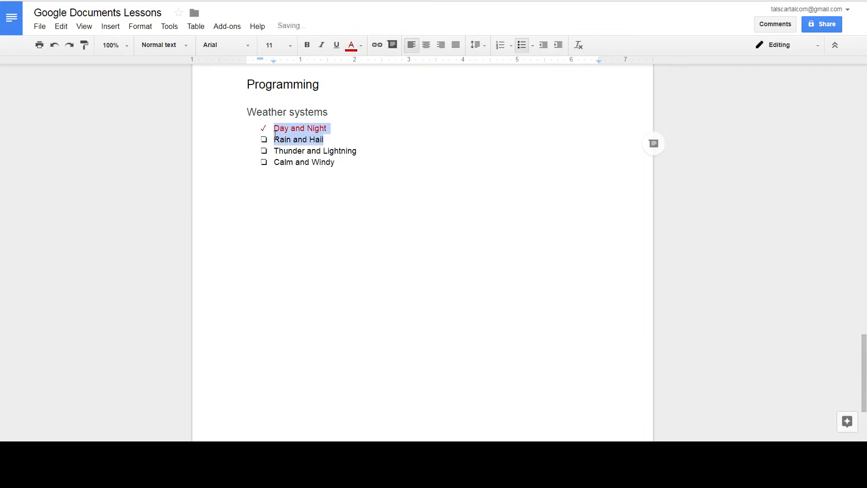
left_click(364, 47)
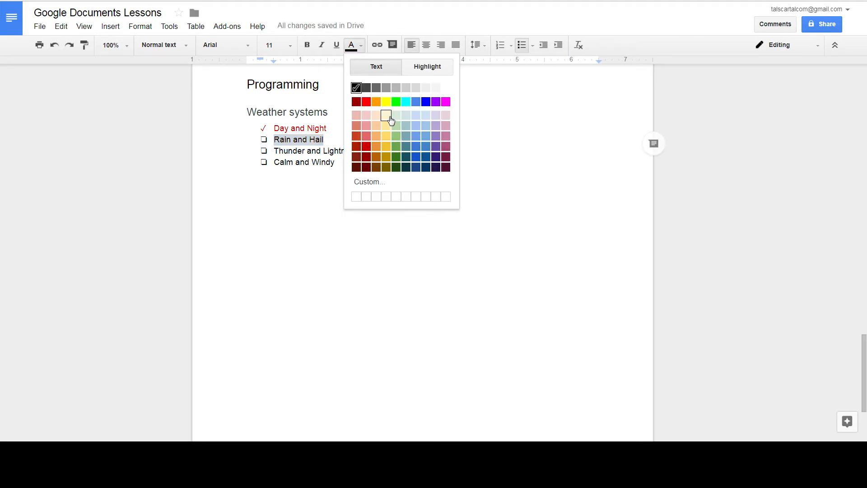
left_click(388, 147)
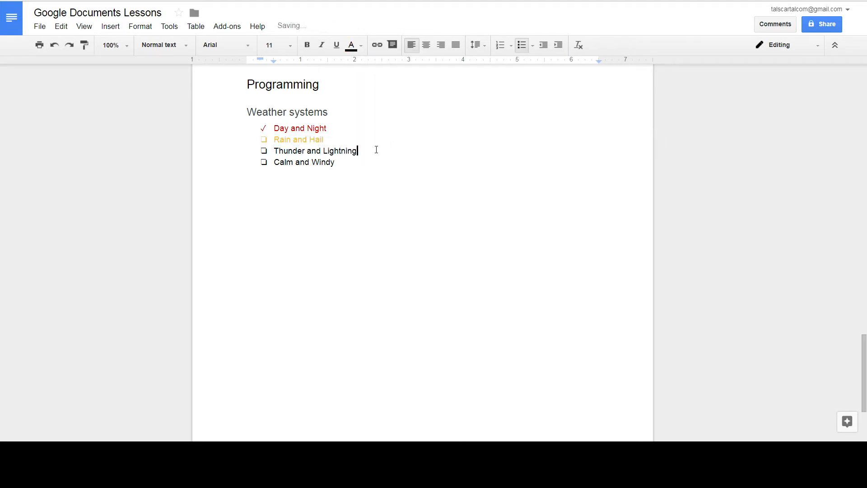
Color the "Thunder and Lightning" item's text cyan.
left_click_drag(357, 151, 276, 151)
left_click(362, 45)
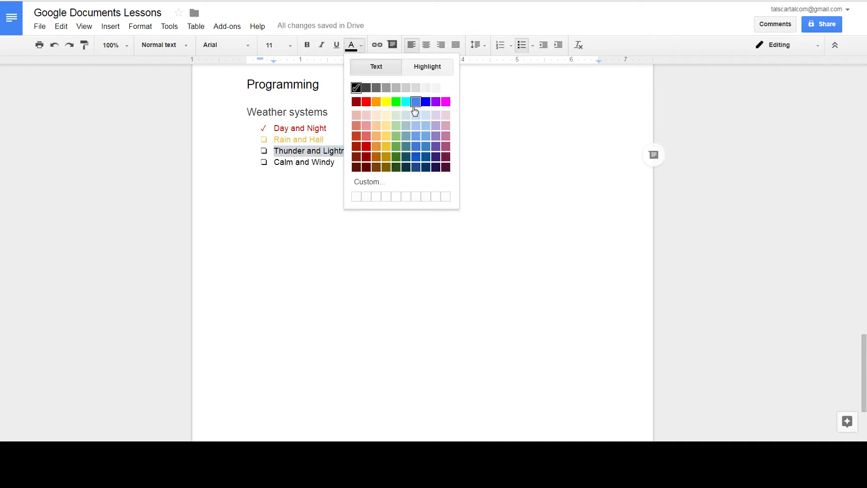
left_click(405, 103)
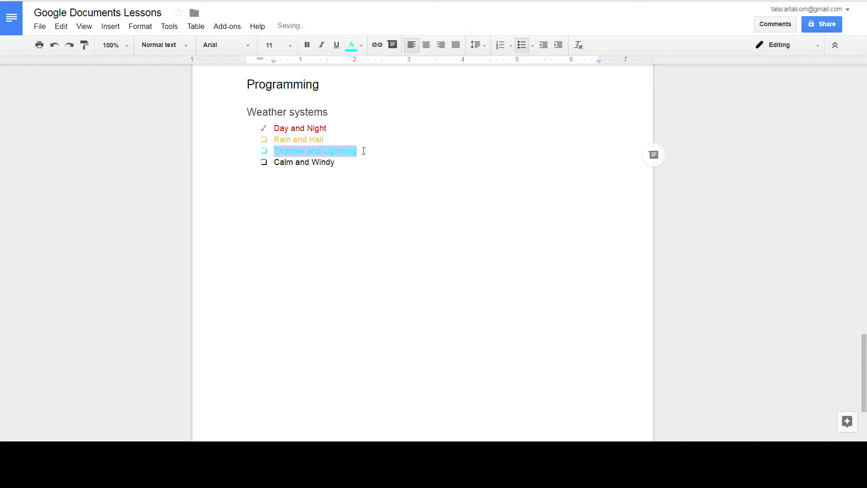
left_click(424, 153)
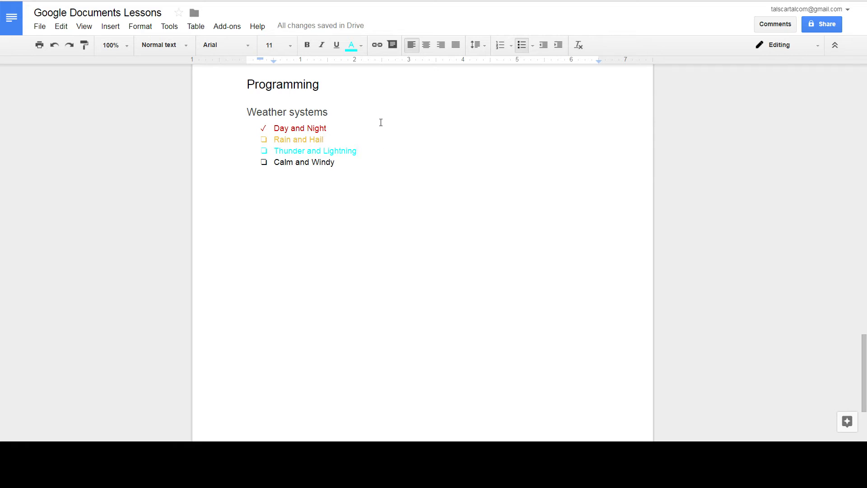
Undo the text colors applied to the "Day and Night", "Rain and Hail" and "Thunder and Lightning" items.
key("ctrl+z")
key("ctrl+z")
key("ctrl+z")
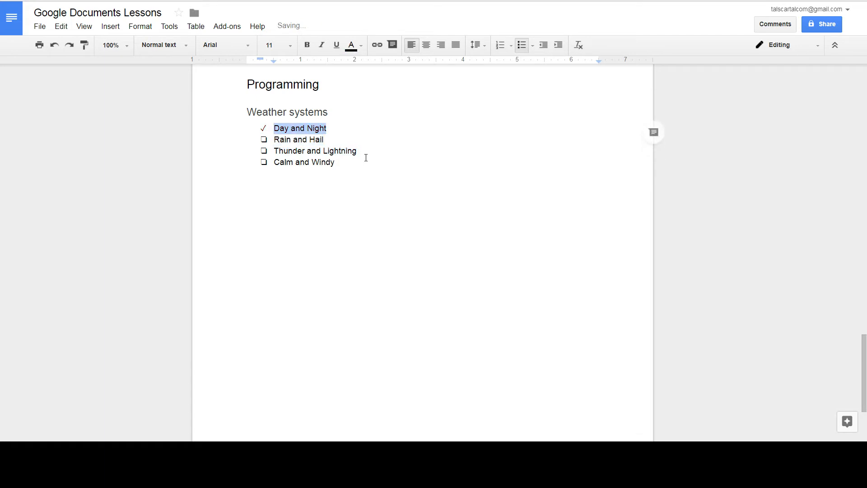
key("ctrl+z")
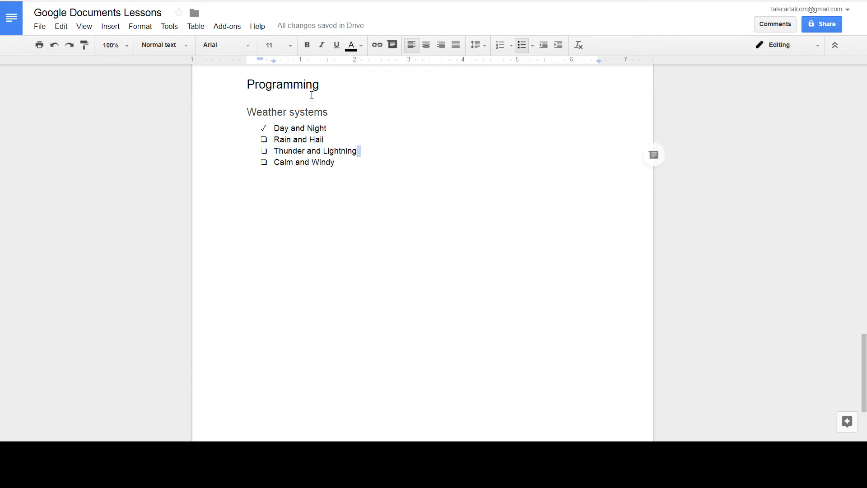
Add a "Key:" line beneath the Programming heading and a correctly spelled "High Priority" line below it.
left_click(295, 111)
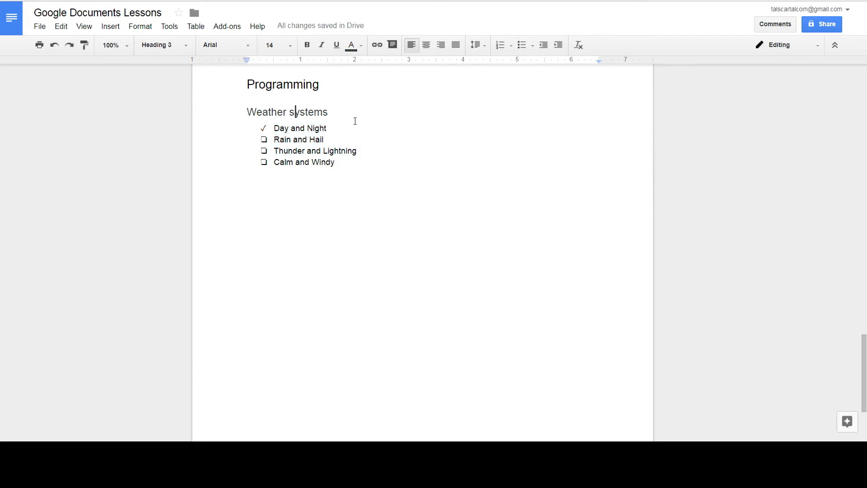
left_click(329, 93)
key("Return")
type("Key:")
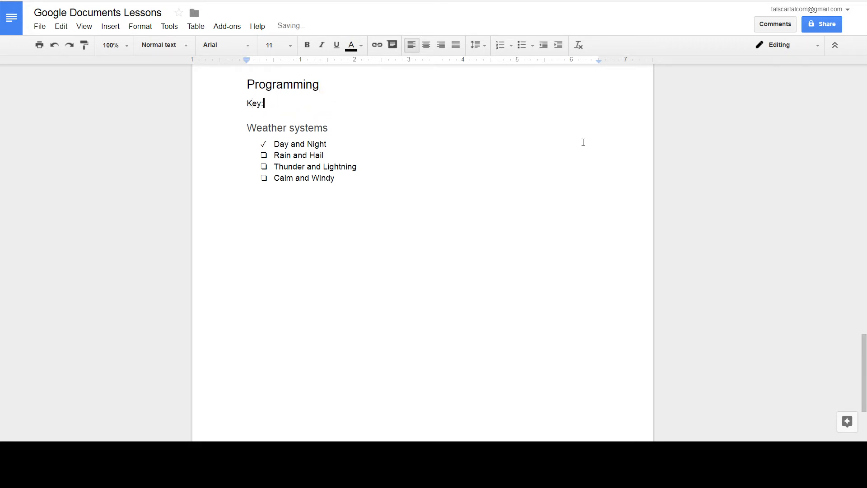
key("Return")
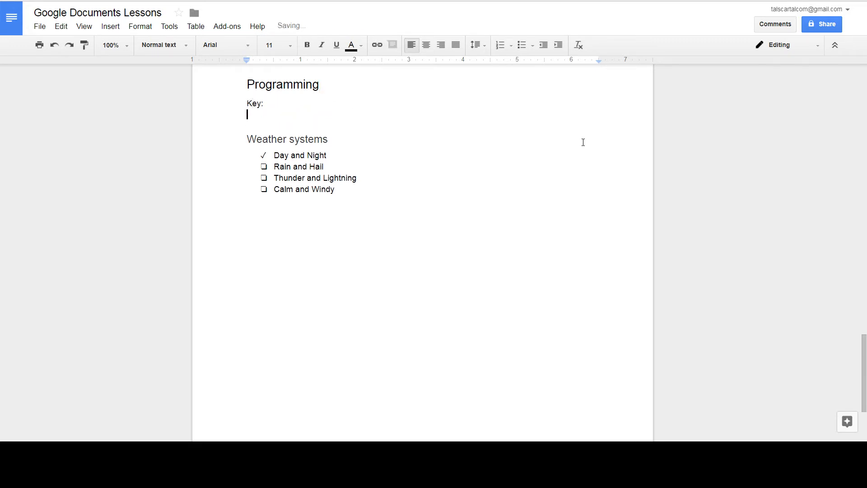
type("High Priority")
key("Return")
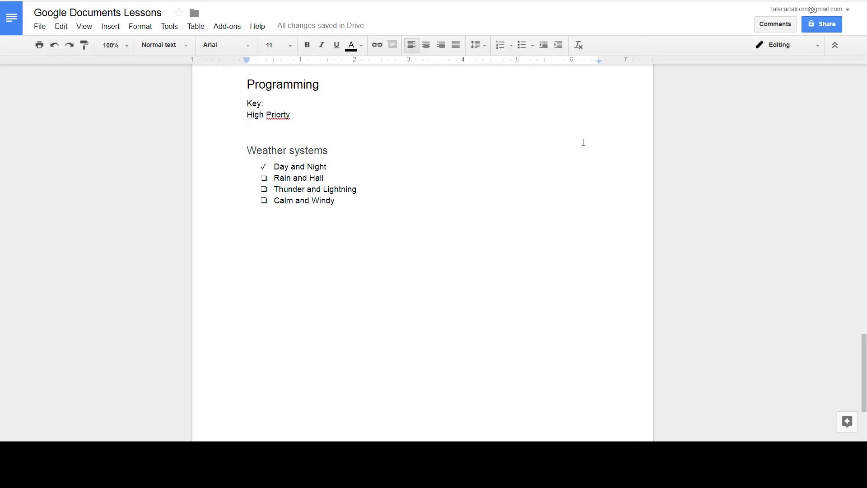
right_click(287, 116)
left_click(317, 143)
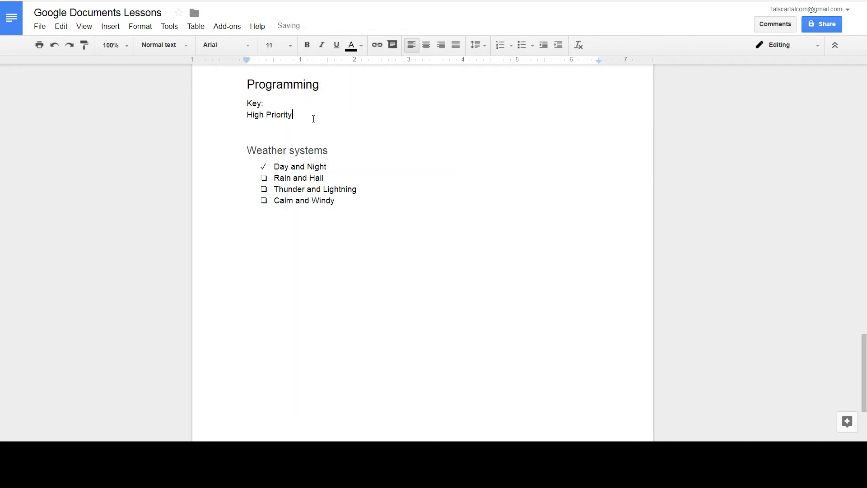
Add a "Wish list" line to the key, directly below "High Priority".
key("Return")
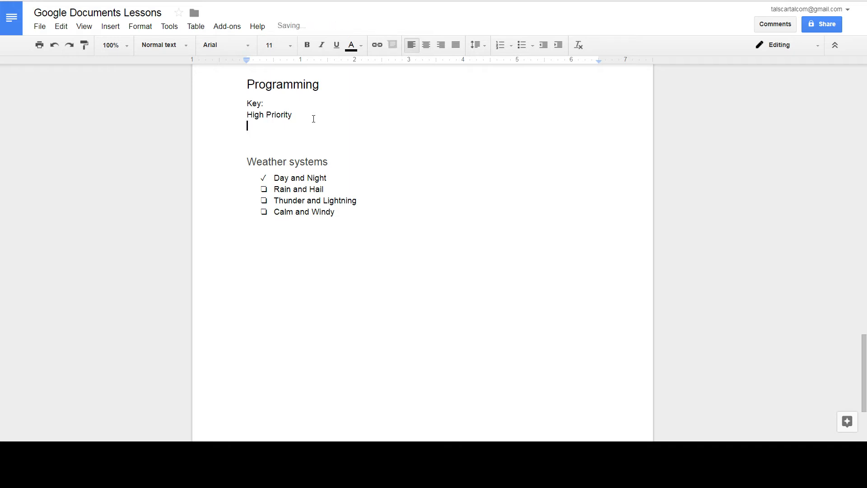
type("Wish list")
key("Return")
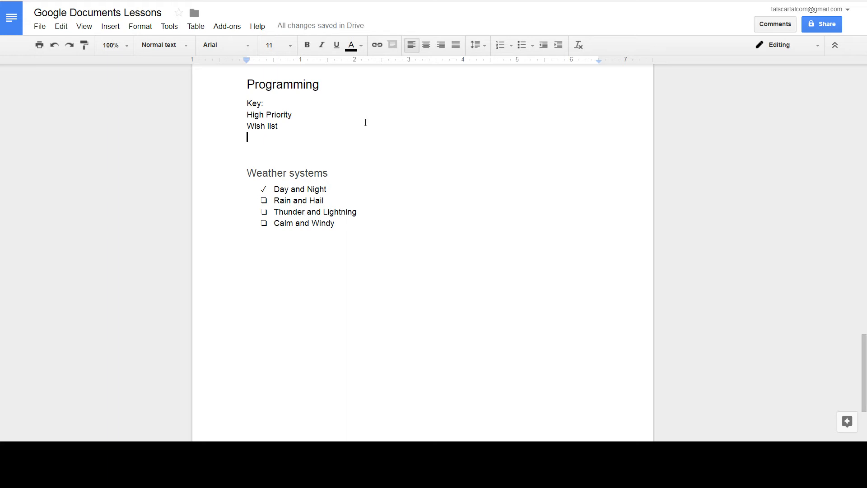
key("BackSpace")
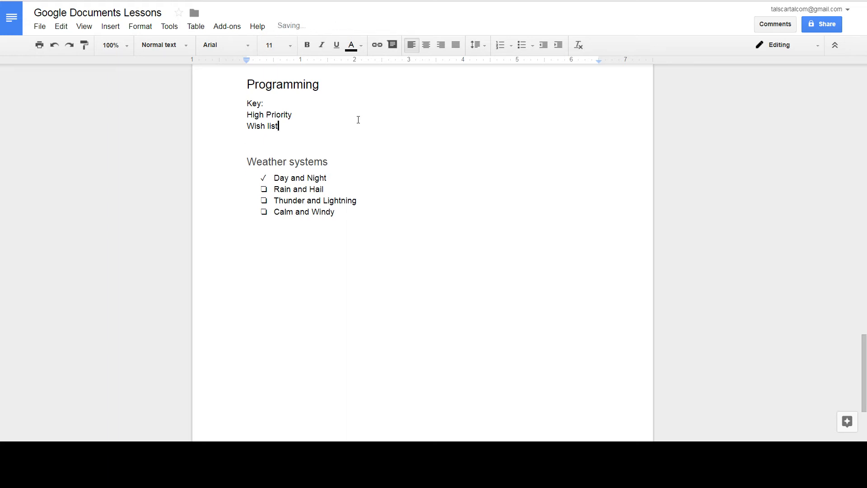
Color the "High Priority" line of the key red.
left_click_drag(292, 116, 246, 111)
left_click(354, 46)
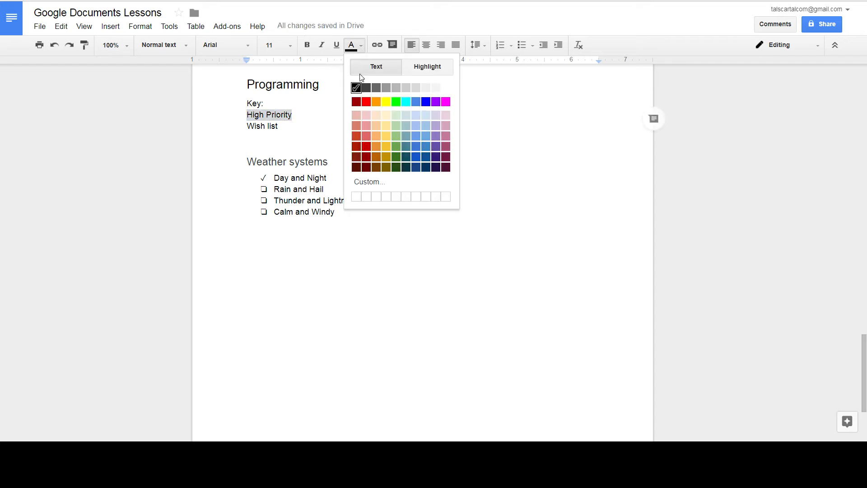
left_click(367, 103)
Try bright yellow and orange as text colors for the "Wish list" line of the key.
left_click_drag(279, 127, 250, 125)
left_click(353, 46)
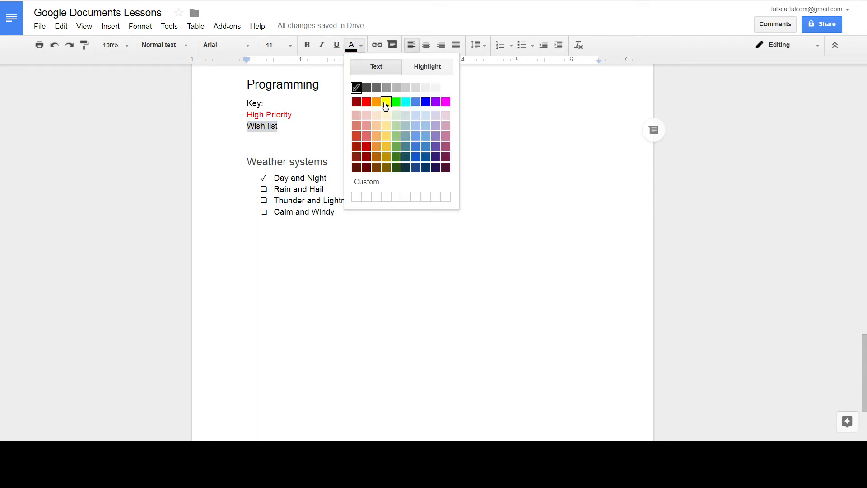
left_click(386, 102)
left_click(342, 139)
left_click_drag(282, 127, 247, 126)
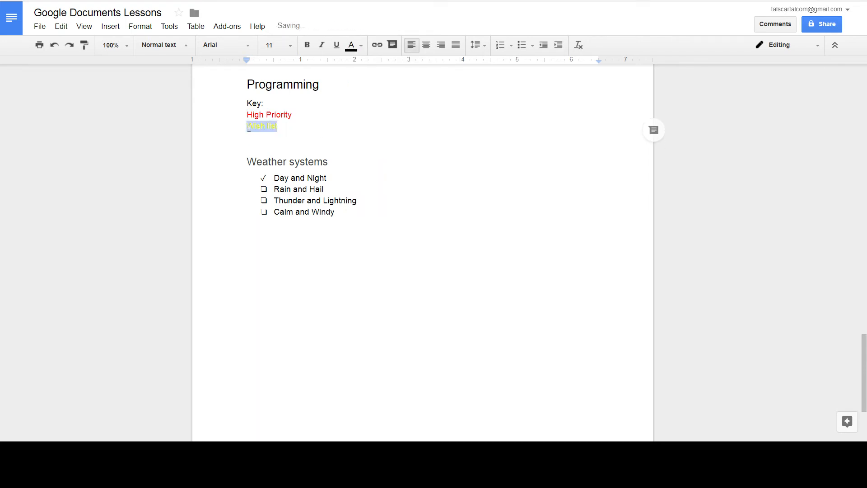
left_click(352, 46)
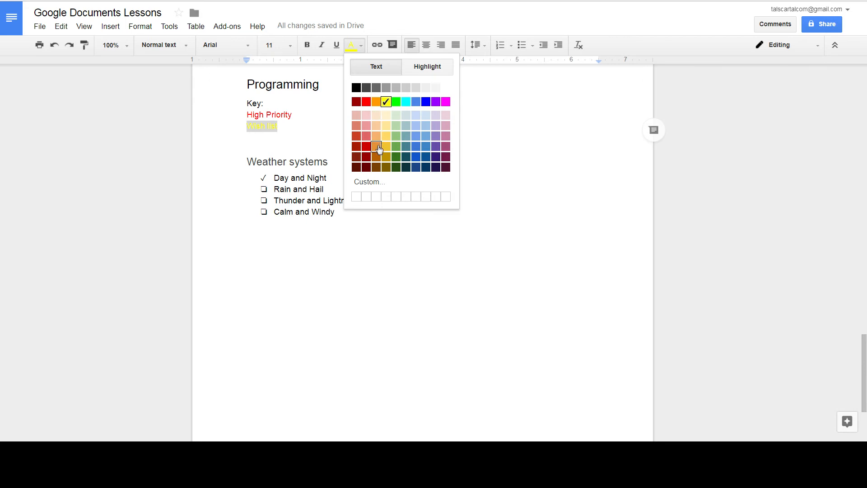
left_click(376, 147)
left_click(323, 101)
left_click(300, 131)
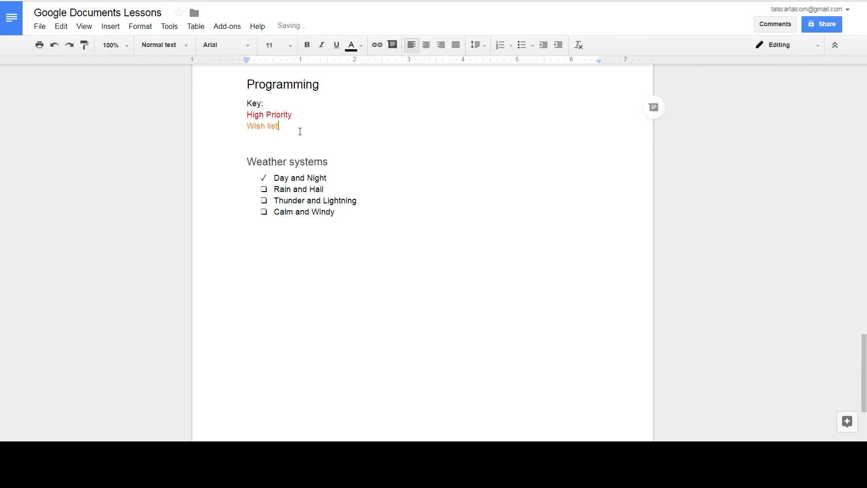
Color the "Wish list" line of the key dark yellow.
left_click_drag(300, 129, 248, 127)
left_click(352, 45)
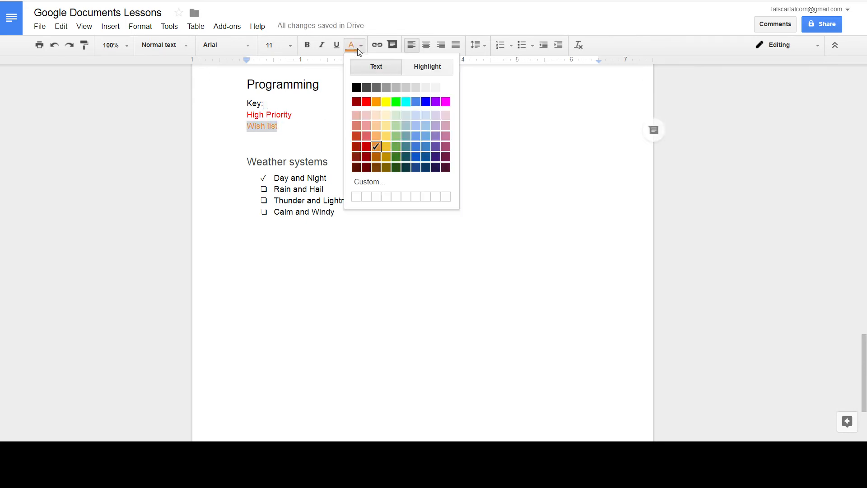
left_click(387, 138)
key("Right")
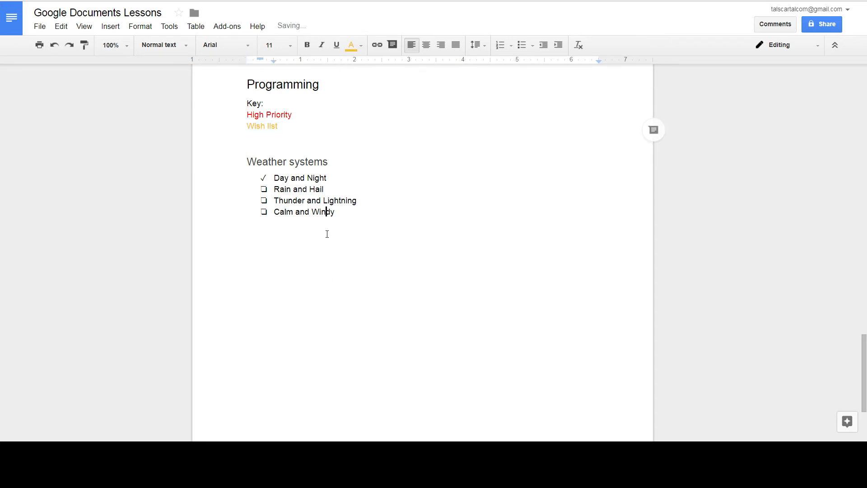
Match the checklist to the key by coloring "Day and Night" red and "Rain and Hail" dark yellow.
left_click(326, 216)
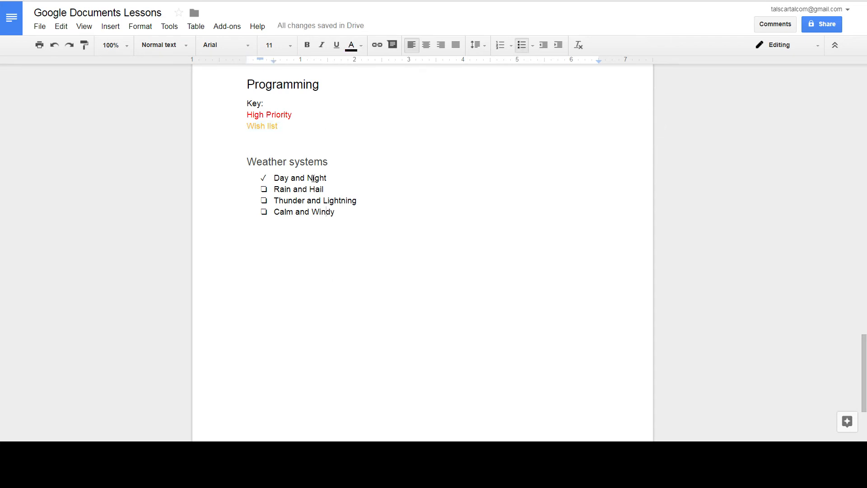
left_click_drag(331, 176, 277, 177)
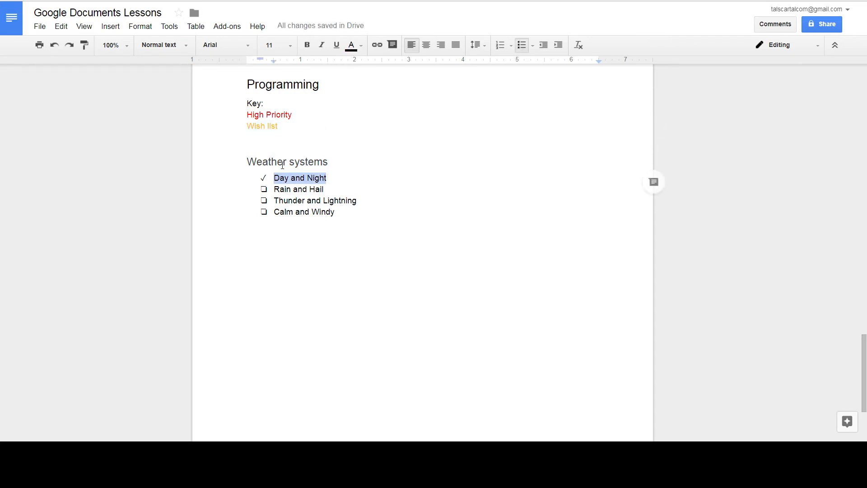
left_click(361, 46)
left_click(364, 102)
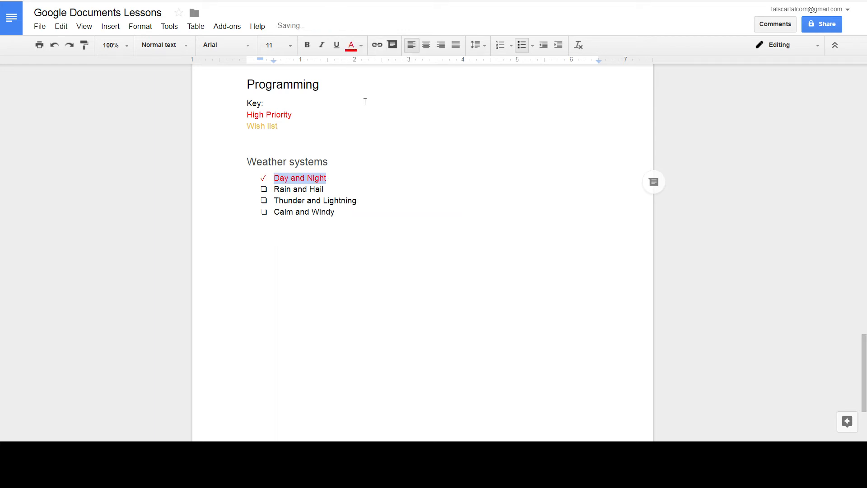
left_click_drag(339, 191, 274, 190)
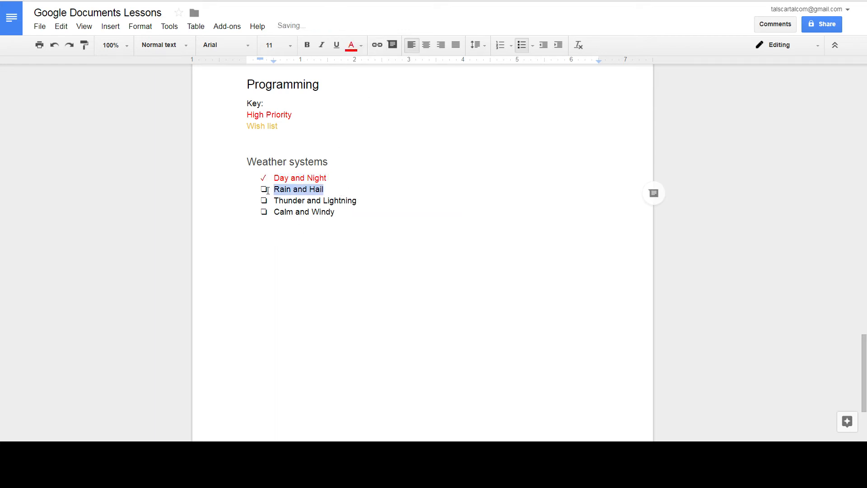
left_click(361, 45)
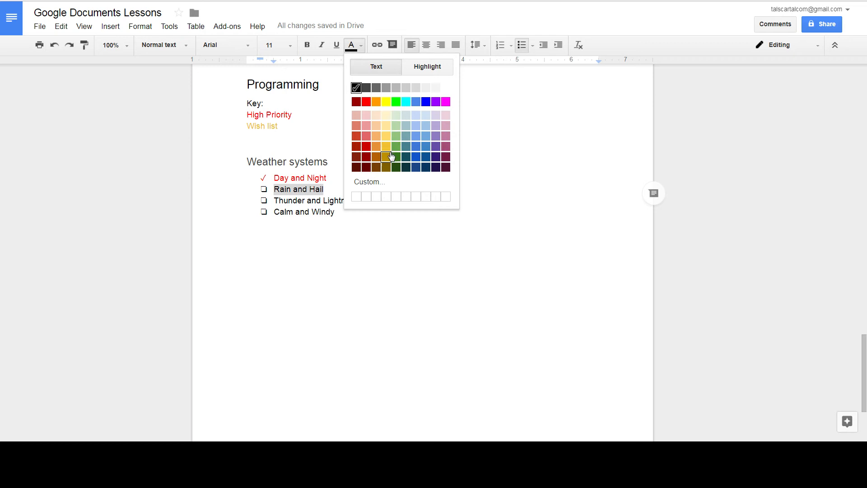
left_click(386, 147)
left_click_drag(352, 217, 348, 219)
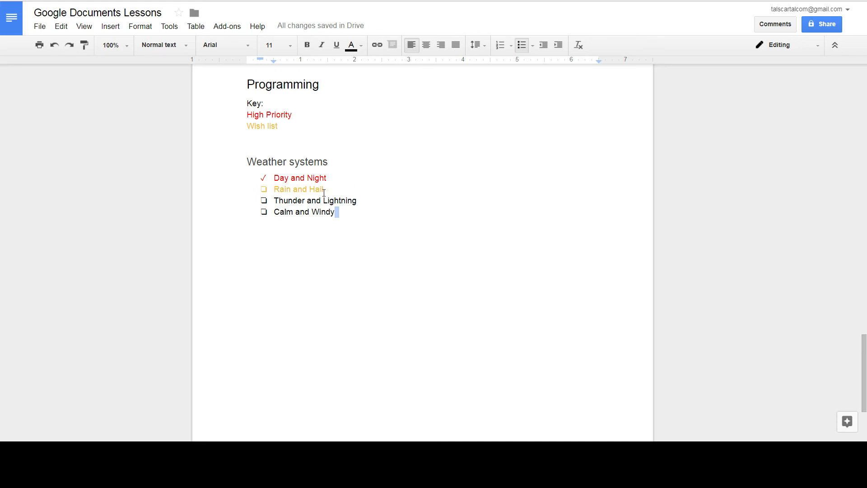
Undo the text colors of the checklist items and the "Wish list" line, and redo all of these changes.
key("ctrl+z")
key("ctrl+z")
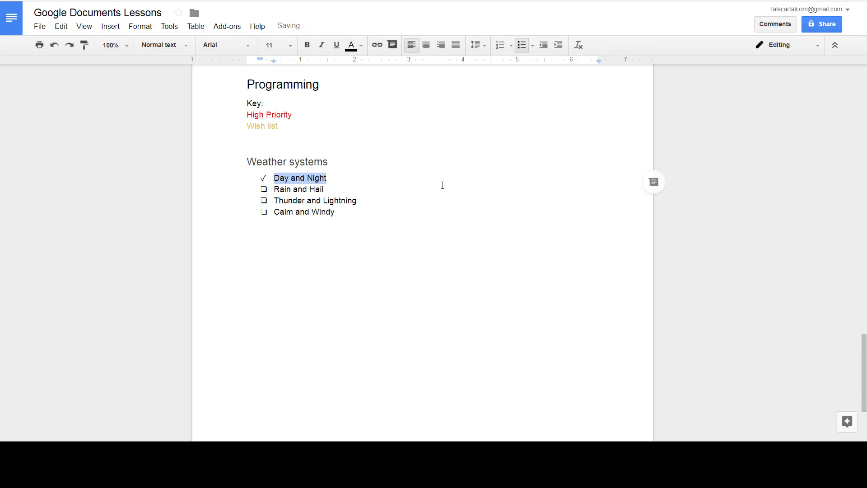
key("ctrl+z")
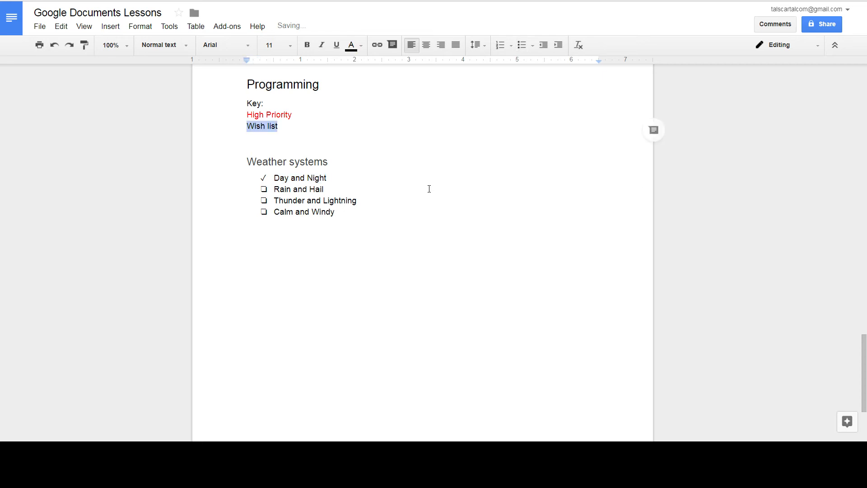
key("ctrl+y")
key("ctrl+y")
key("ctrl+y")
key("ctrl+y")
key("ctrl+y")
key("ctrl+y")
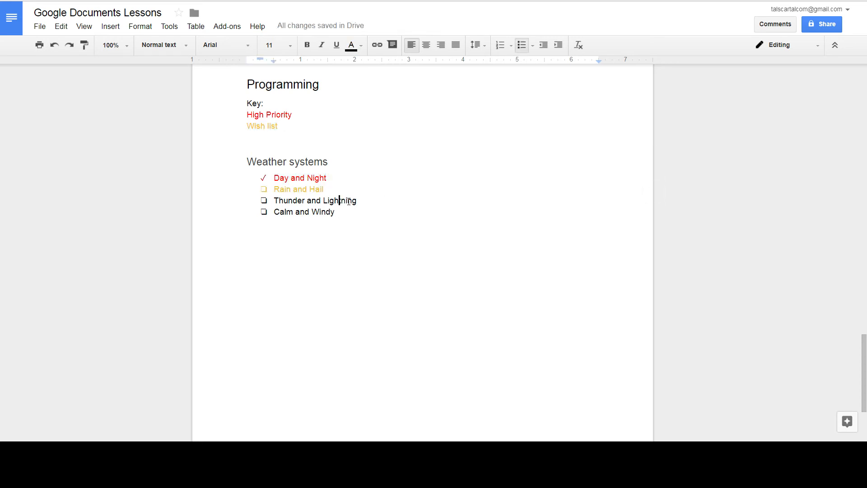
Under Overview, join the overview sentence to "The game play:" heading and split it back onto its own line.
scroll(375, 197, "up", 1)
scroll(369, 198, "up", 15)
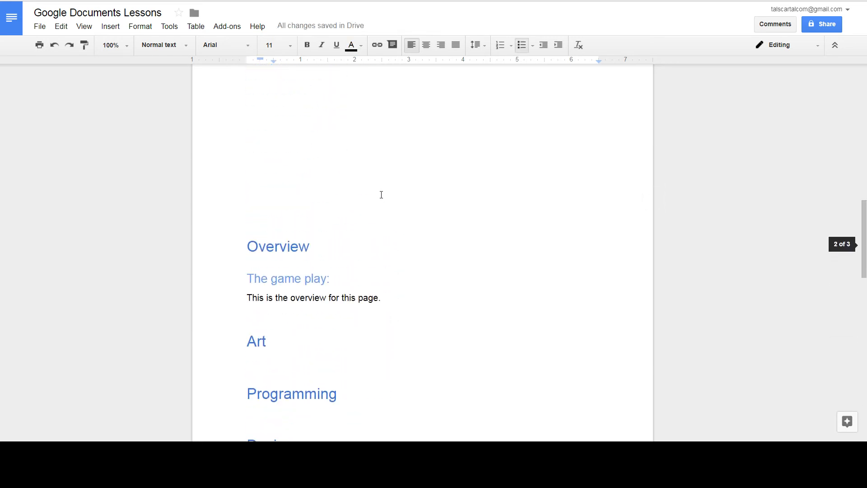
scroll(376, 205, "up", 5)
scroll(372, 207, "down", 10)
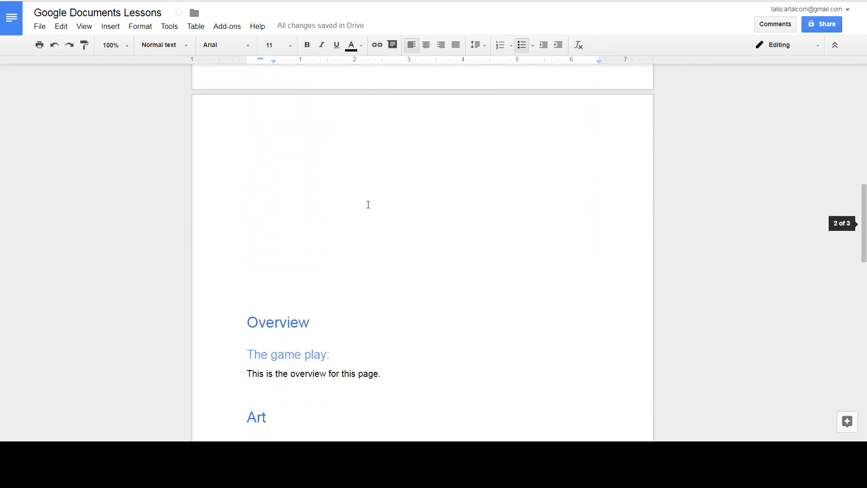
scroll(337, 255, "down", 1)
left_click(336, 264)
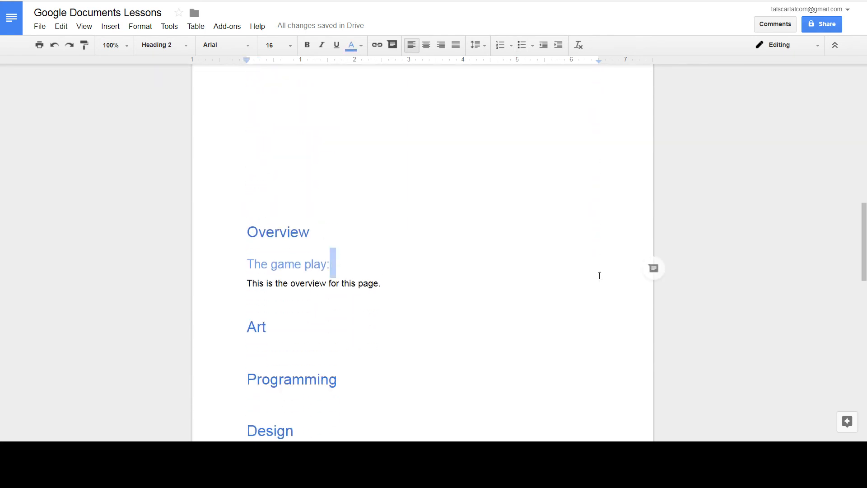
key("Delete")
key("Return")
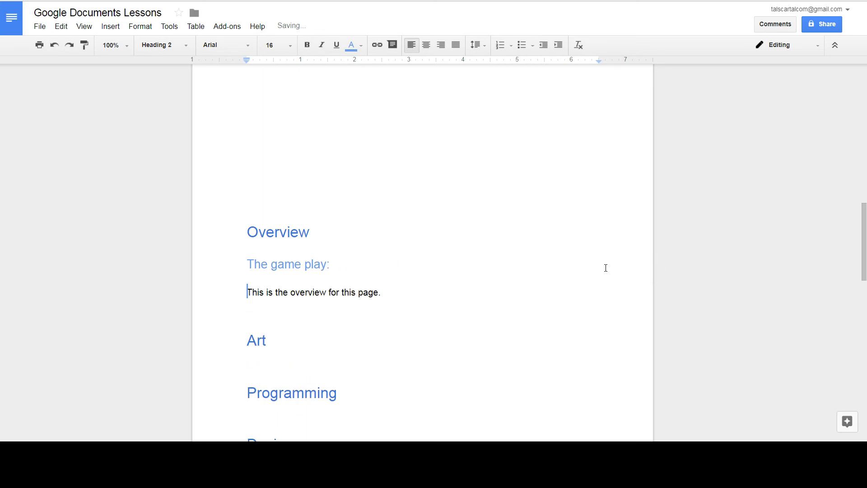
Insert an empty normal-text line directly beneath "The game play:" heading in the Overview section.
key("Right")
key("Right")
key("Right")
key("Right")
key("Right")
key("Right")
key("Right")
key("Right")
key("Right")
key("Right")
key("Right")
key("Right")
key("Right")
key("Right")
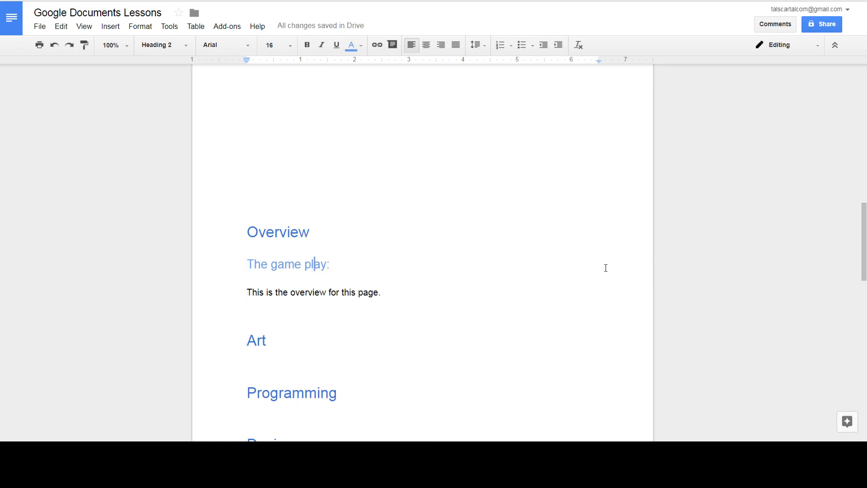
key("Return")
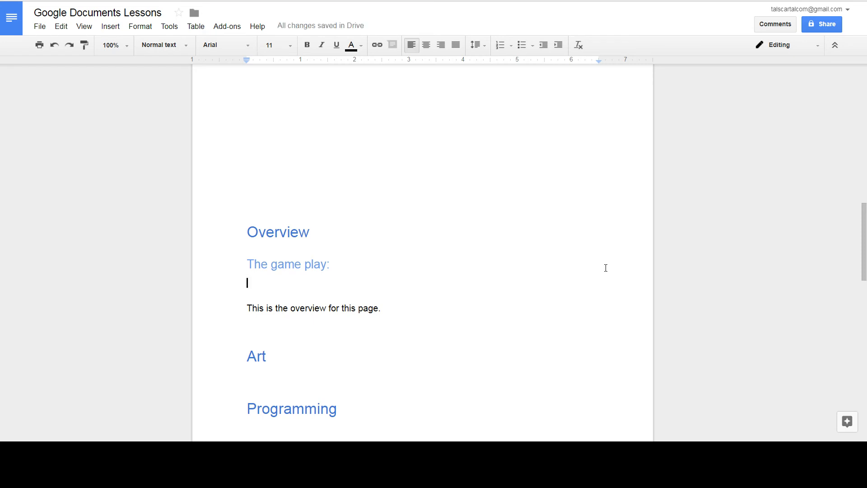
Beneath "The game play:" heading, write "A demonstation of how google word is effective at conveying information when used appropiratly.".
type("A desmon")
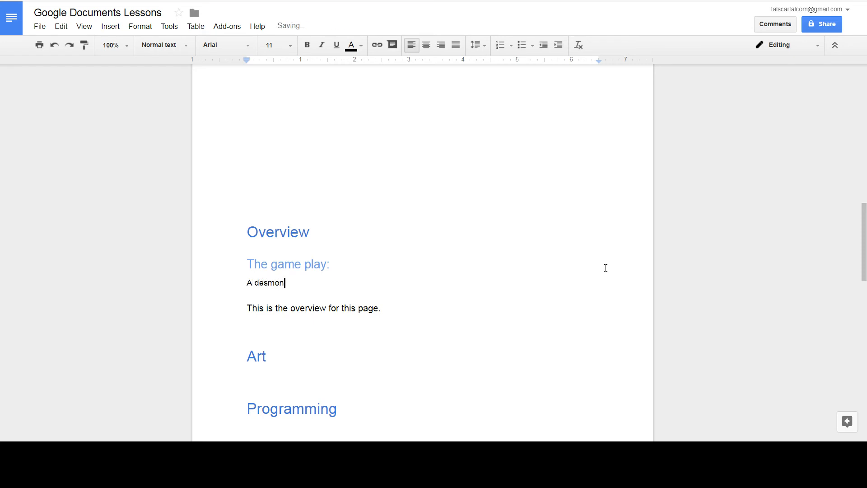
key("BackSpace")
key("BackSpace")
key("BackSpace")
key("BackSpace")
type("monstation of how ")
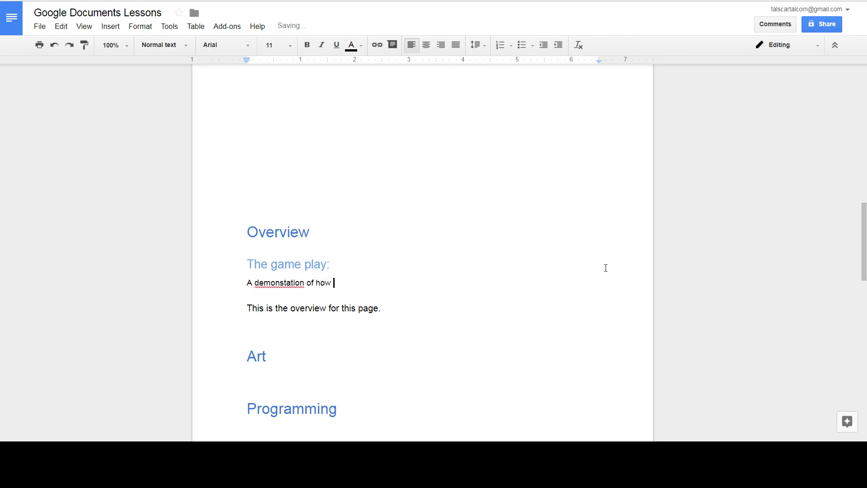
type("goog")
type("le word is effe")
type("ctive a")
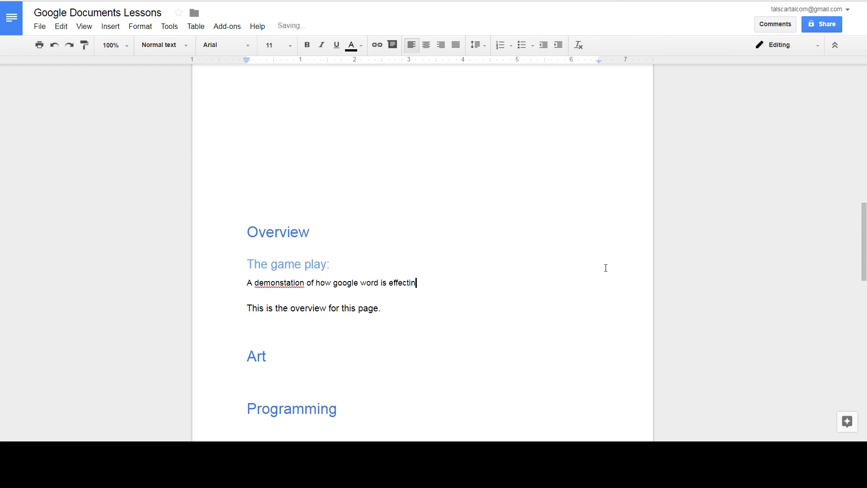
type("t conveying information when use")
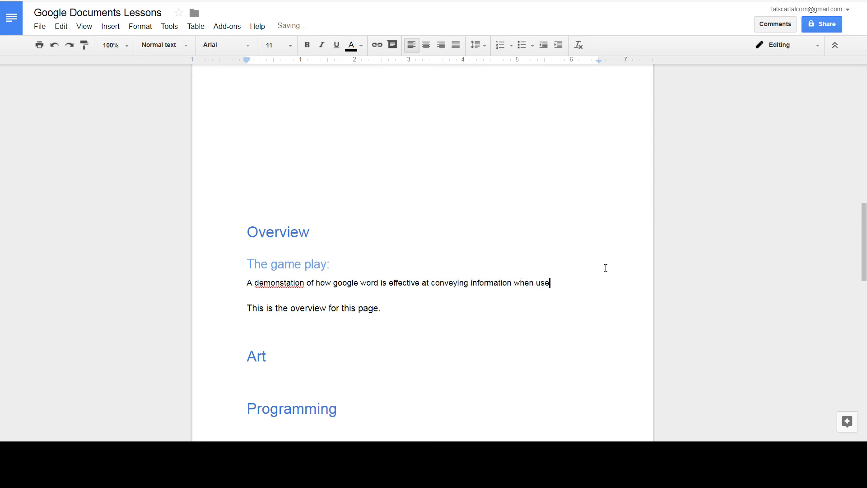
type("d appropiratly.")
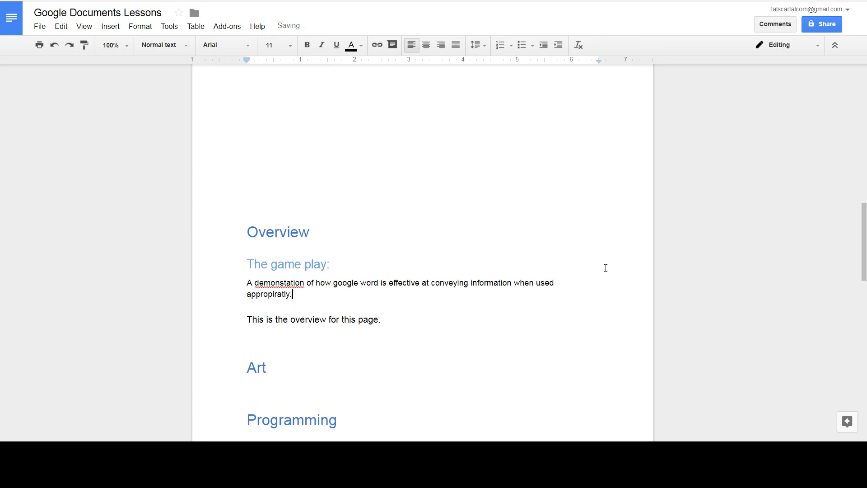
Correct the two misspelled words in the game play sentence to the suggested spellings "appropriately" and "demonstration".
right_click(264, 294)
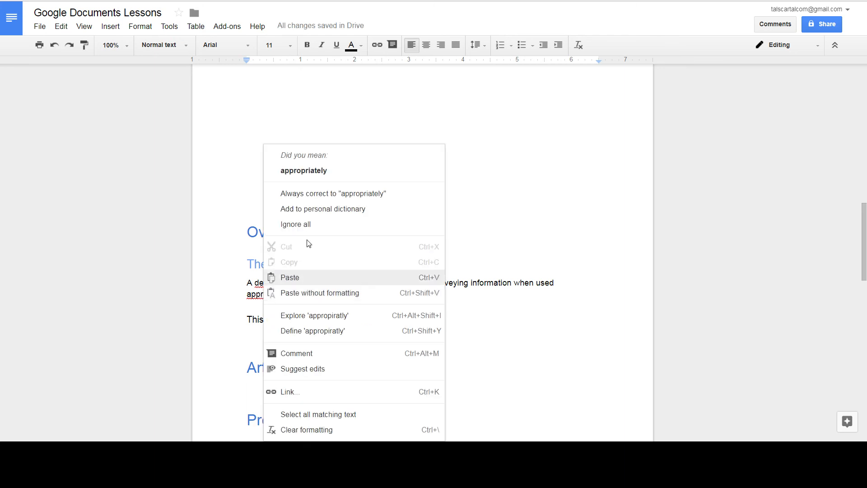
left_click(333, 170)
right_click(279, 282)
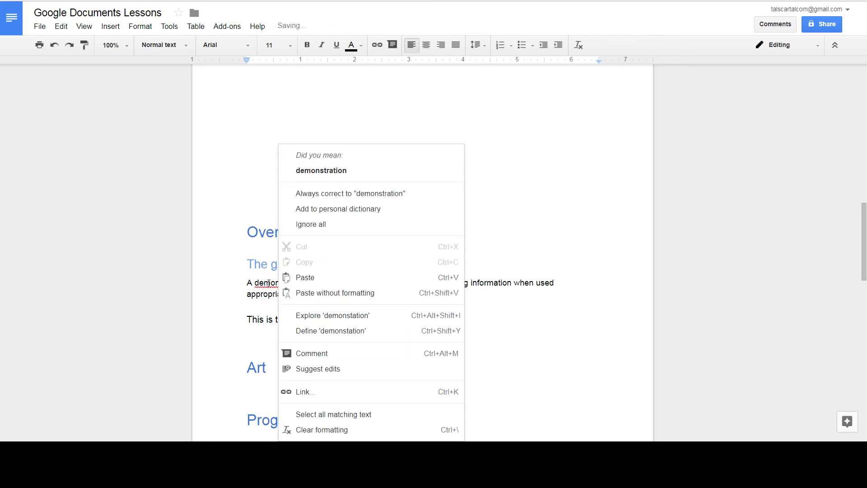
left_click(312, 173)
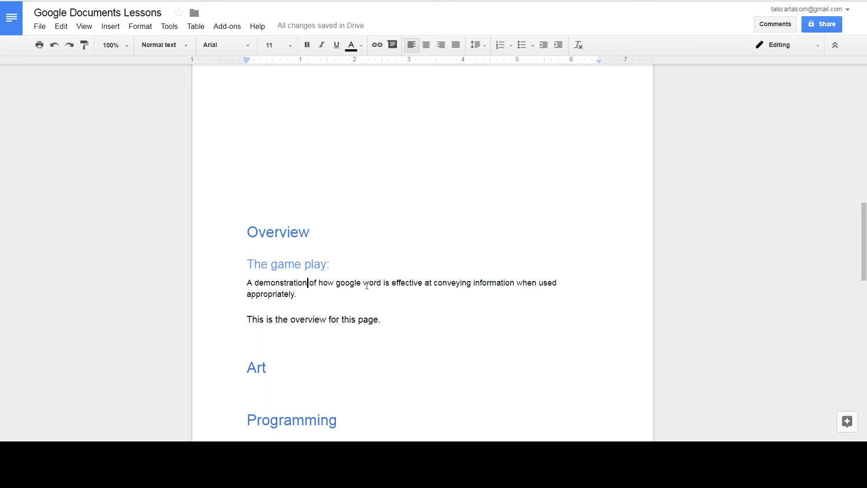
scroll(358, 291, "up", 10)
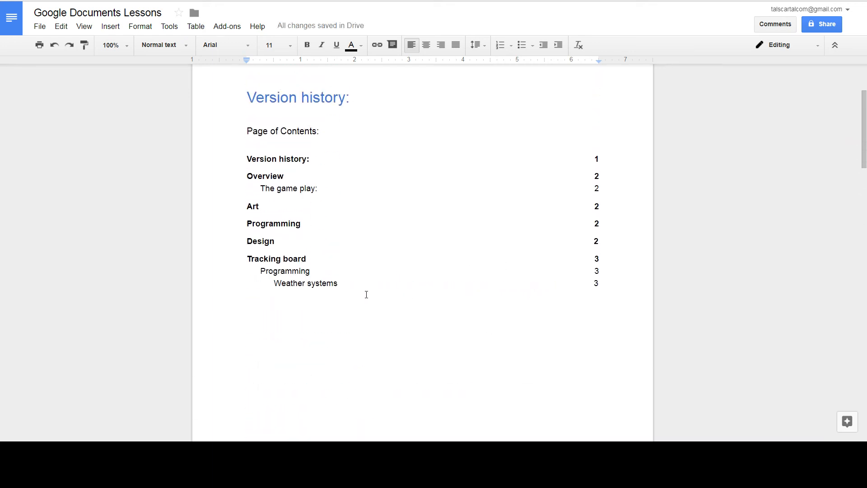
scroll(365, 294, "up", 1)
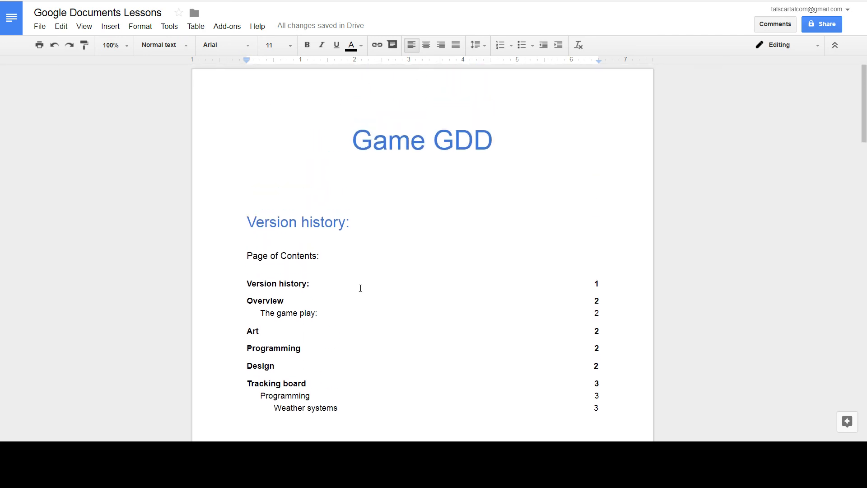